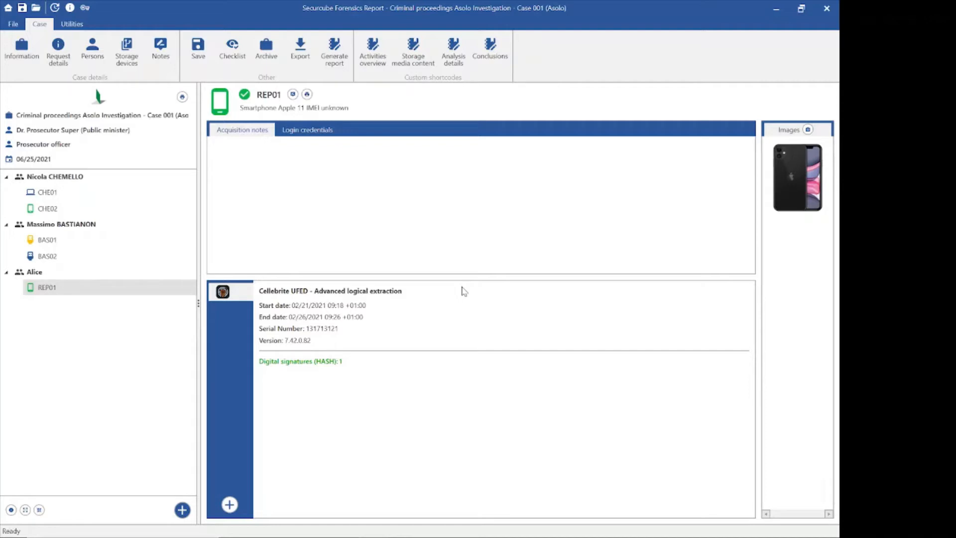
Step: Glance at the case checklist of alerts and tasks, then open the Analysis details shortcode text
{"action": "left_click", "coordinate": [234, 52]}
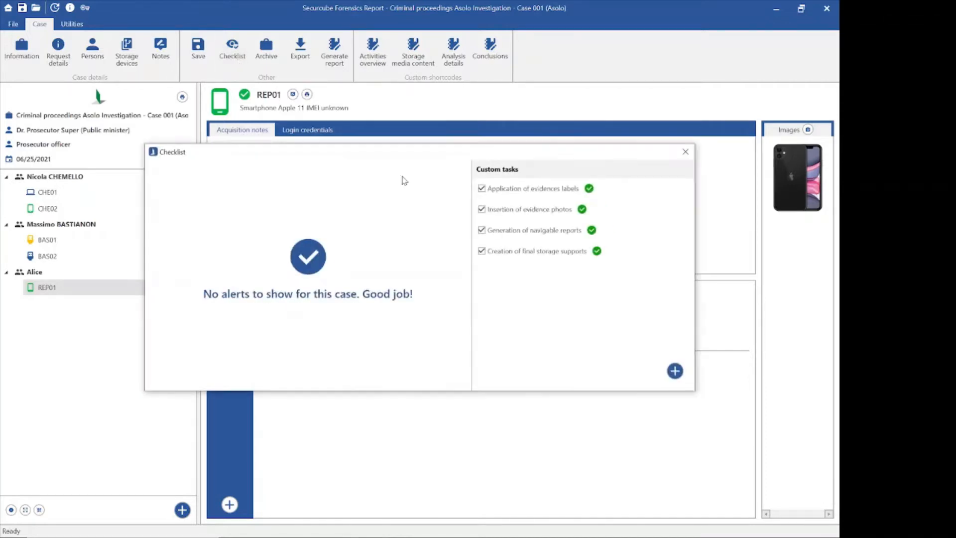
{"action": "left_click", "coordinate": [687, 153]}
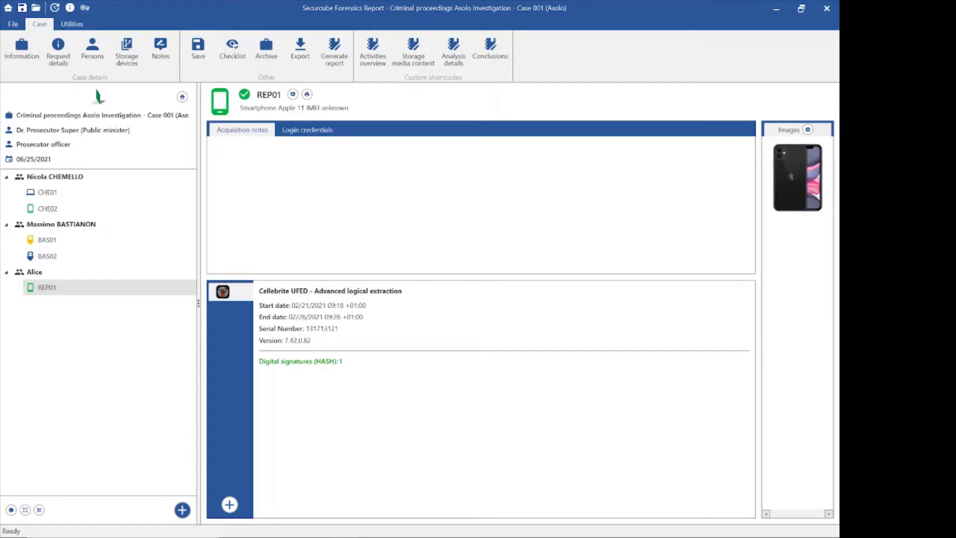
{"action": "left_click", "coordinate": [458, 68]}
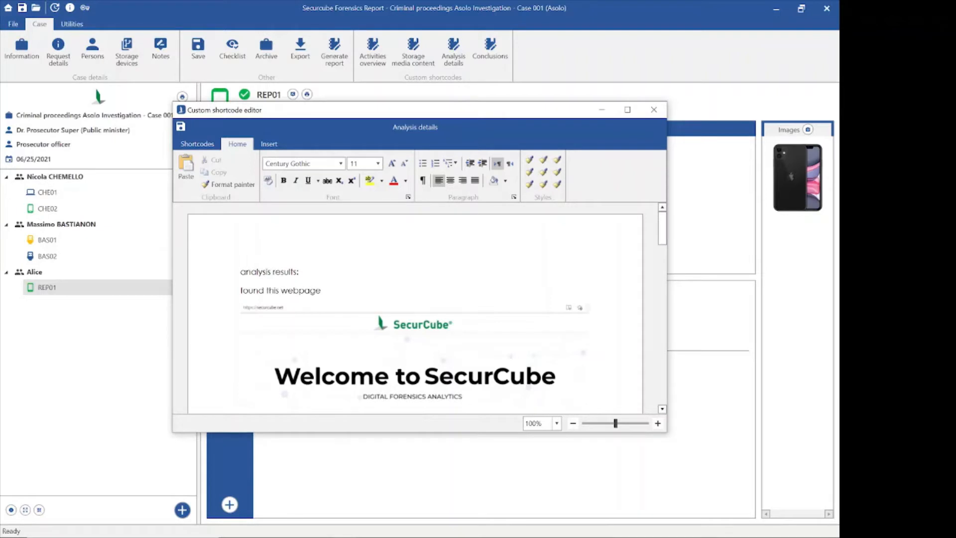
Step: Widen the Analysis details editor window to the left and right
{"action": "left_click_drag", "start_coordinate": [172, 274], "coordinate": [143, 275]}
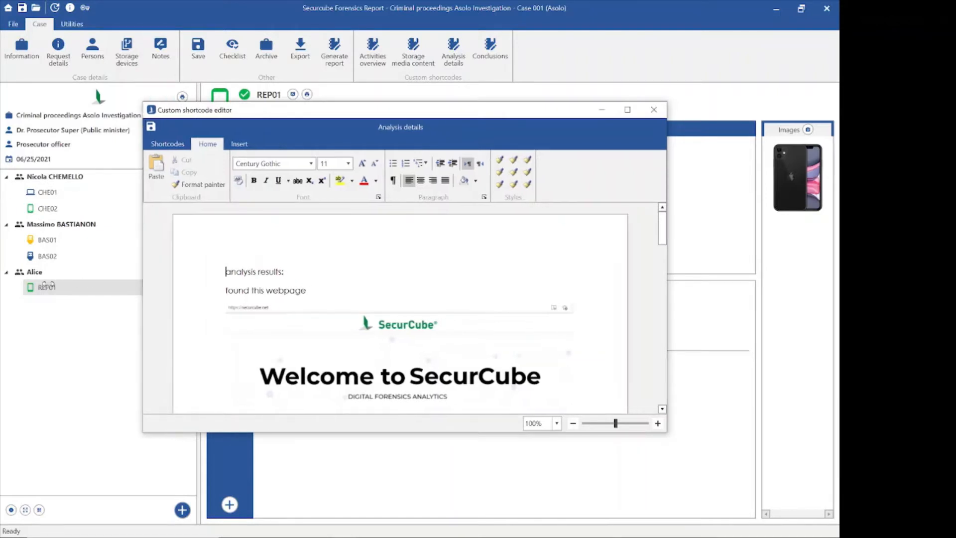
{"action": "left_click_drag", "start_coordinate": [46, 285], "coordinate": [49, 285]}
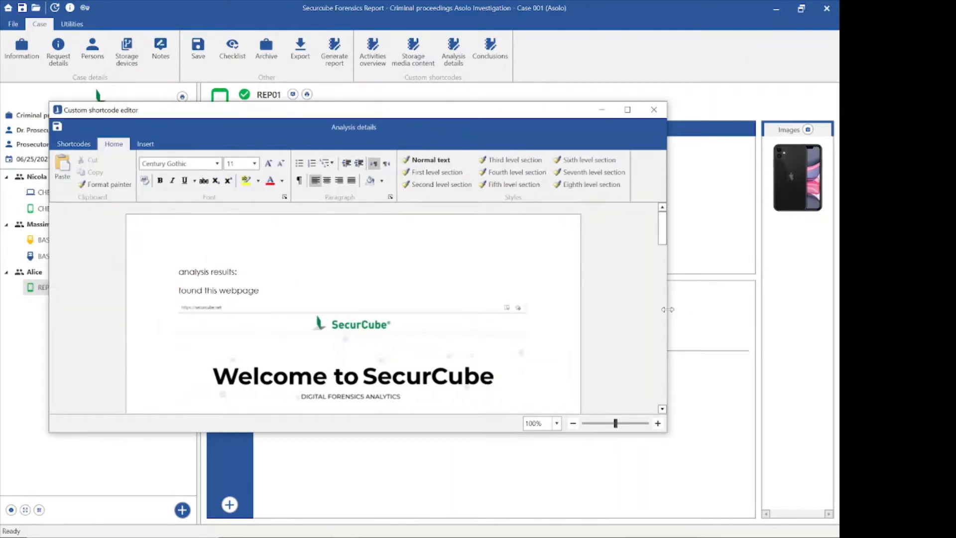
{"action": "left_click_drag", "start_coordinate": [667, 309], "coordinate": [827, 309]}
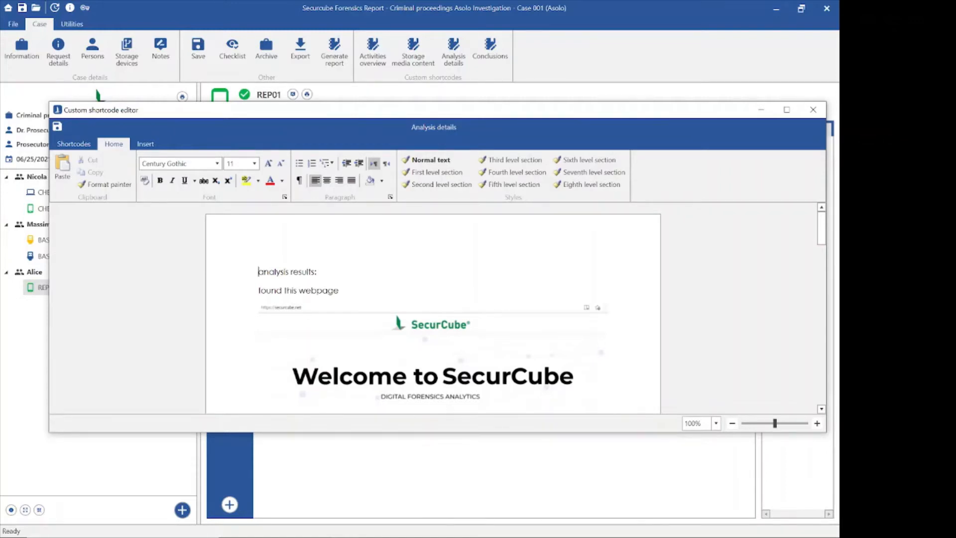
{"action": "scroll", "coordinate": [417, 326], "scroll_direction": "down", "scroll_amount": 3}
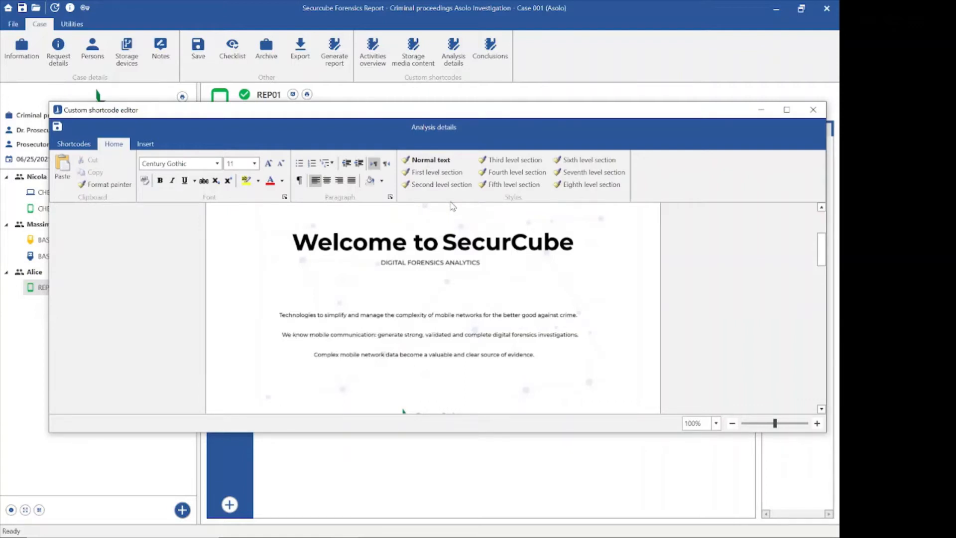
Step: Check the Shortcodes and Home tabs, read through the Analysis details text, then close its editor
{"action": "left_click", "coordinate": [84, 146]}
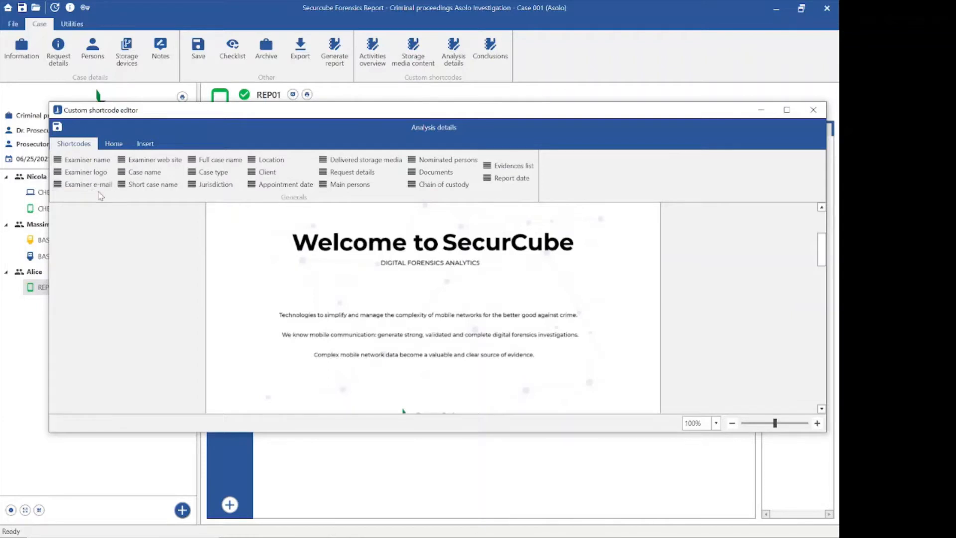
{"action": "left_click", "coordinate": [113, 144]}
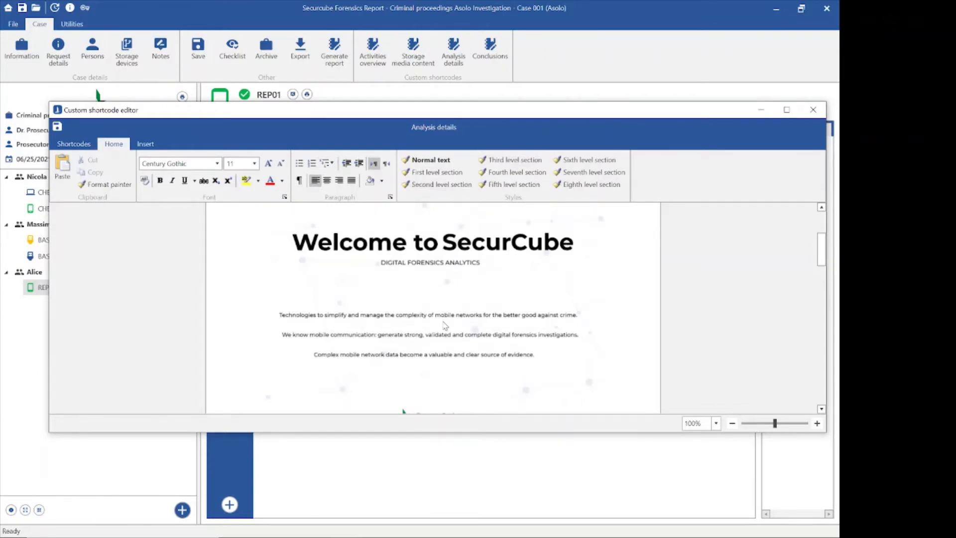
{"action": "scroll", "coordinate": [444, 325], "scroll_direction": "down", "scroll_amount": 15}
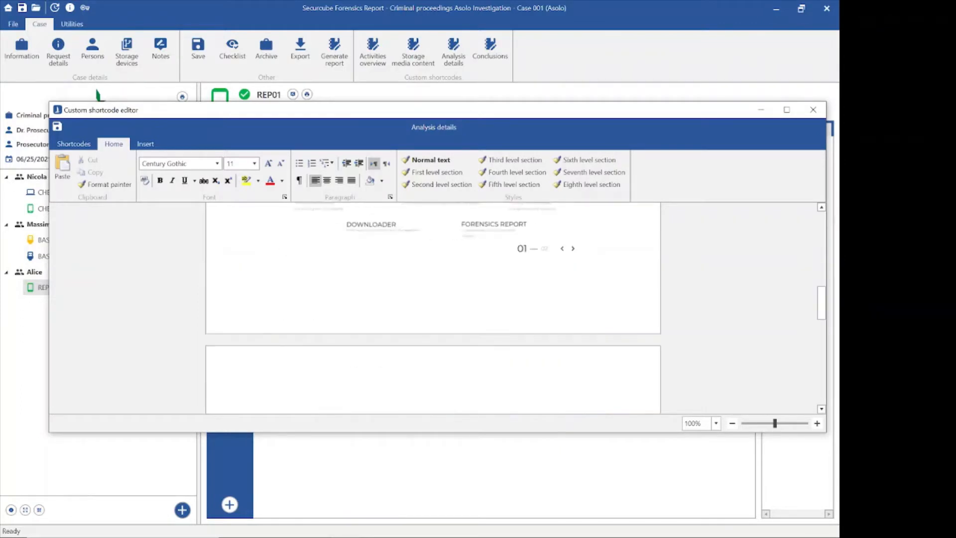
{"action": "scroll", "coordinate": [433, 299], "scroll_direction": "up", "scroll_amount": 3}
{"action": "scroll", "coordinate": [433, 298], "scroll_direction": "down", "scroll_amount": 10}
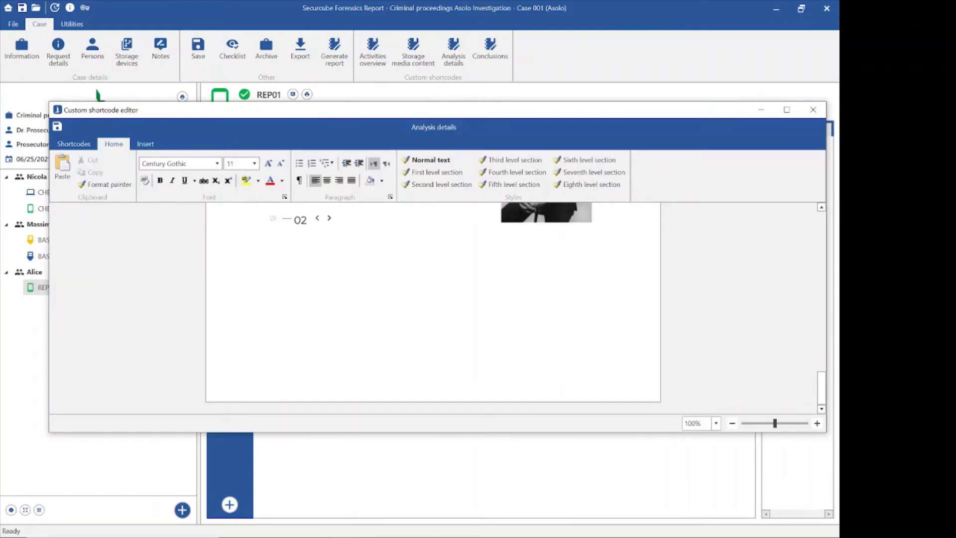
{"action": "left_click", "coordinate": [813, 110]}
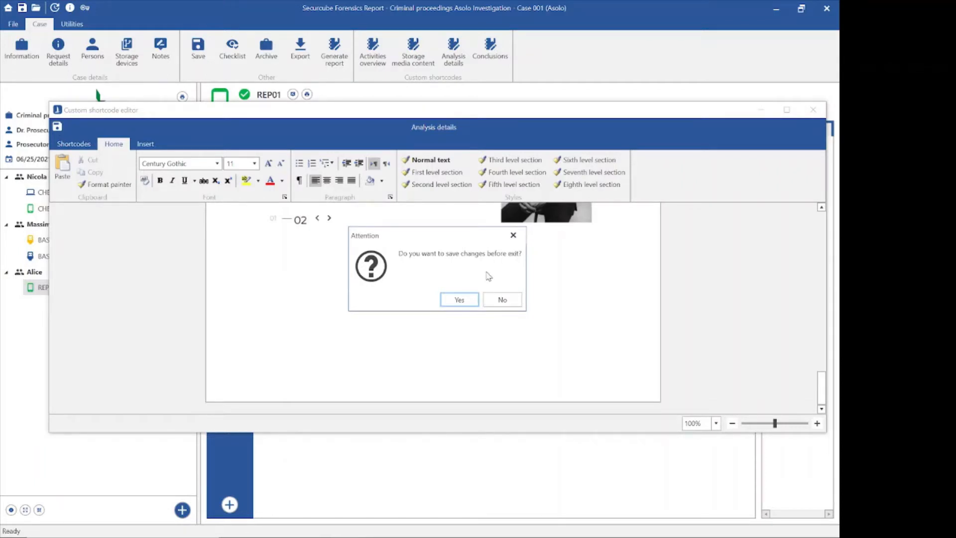
Step: Save the Analysis details changes, then view the empty Activities overview and close it without saving
{"action": "left_click", "coordinate": [458, 299]}
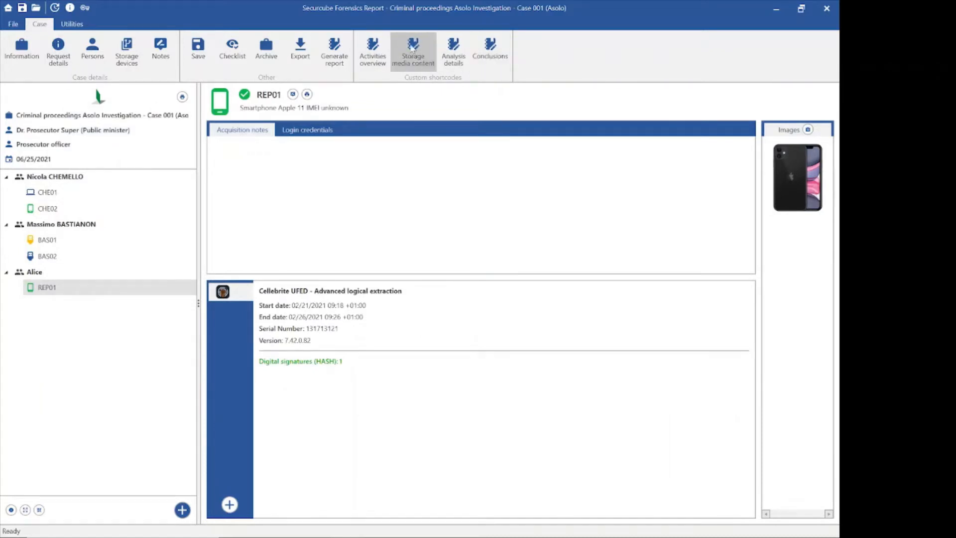
{"action": "left_click", "coordinate": [373, 54]}
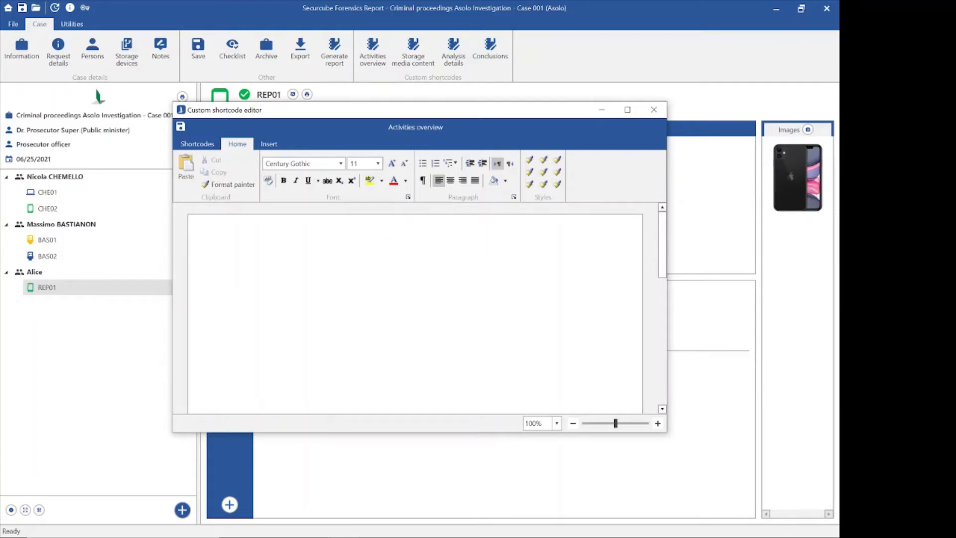
{"action": "left_click", "coordinate": [653, 109]}
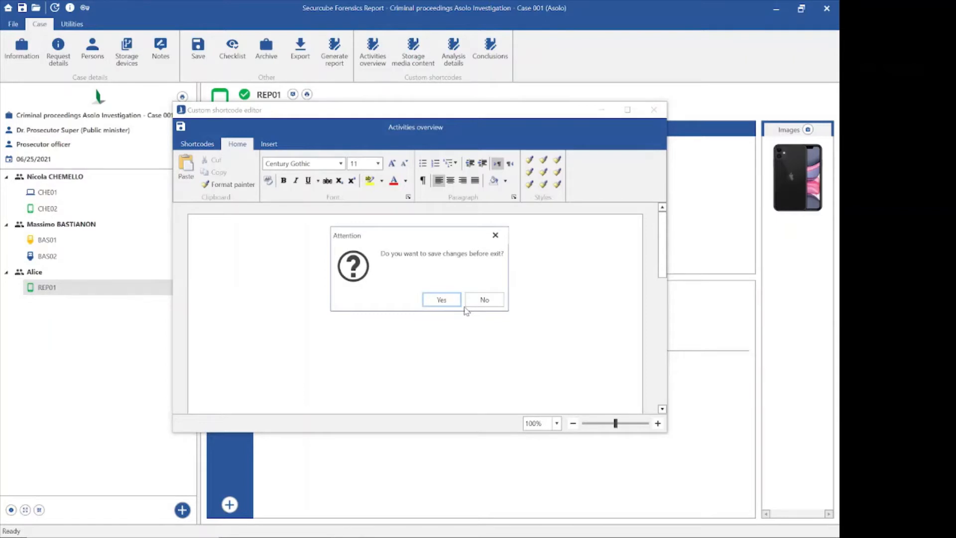
{"action": "left_click", "coordinate": [483, 299]}
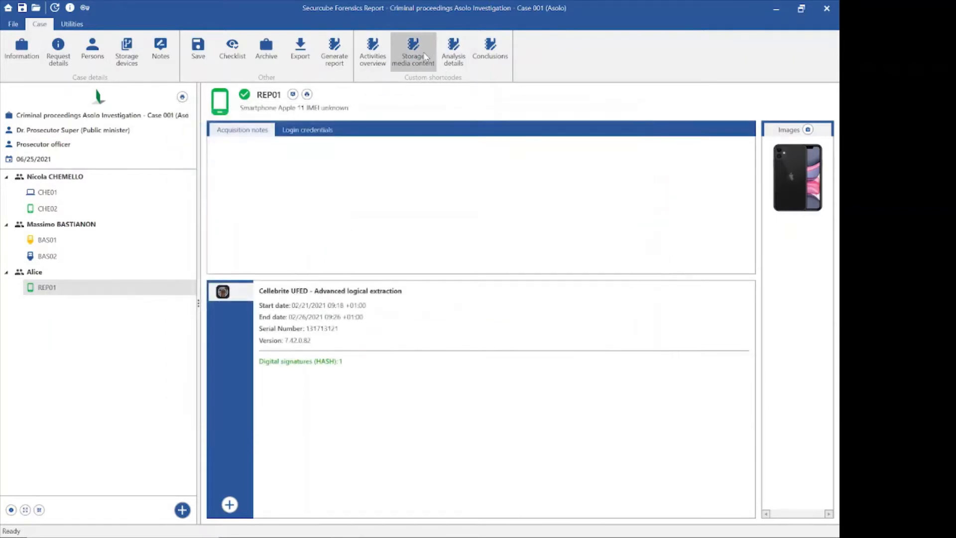
{"action": "left_click", "coordinate": [425, 56]}
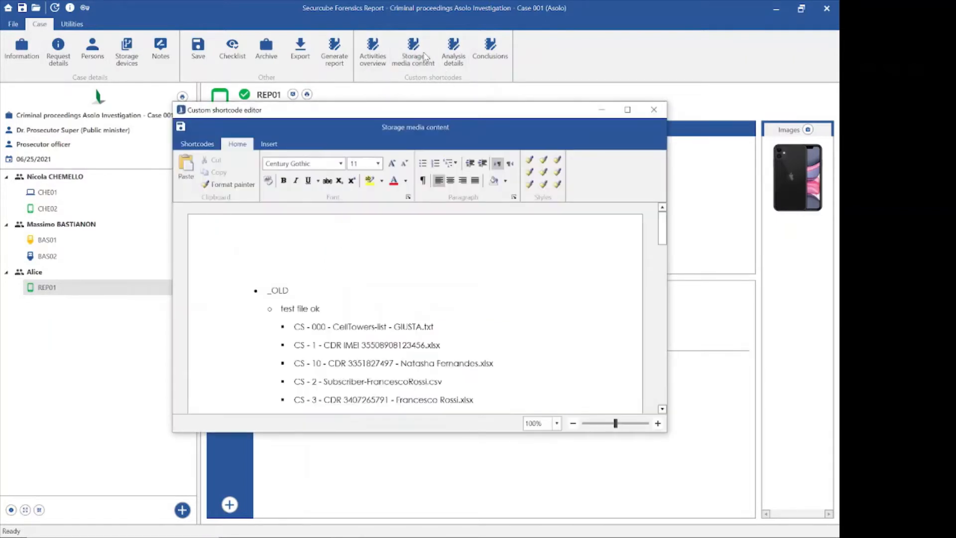
{"action": "scroll", "coordinate": [415, 307], "scroll_direction": "down", "scroll_amount": 15}
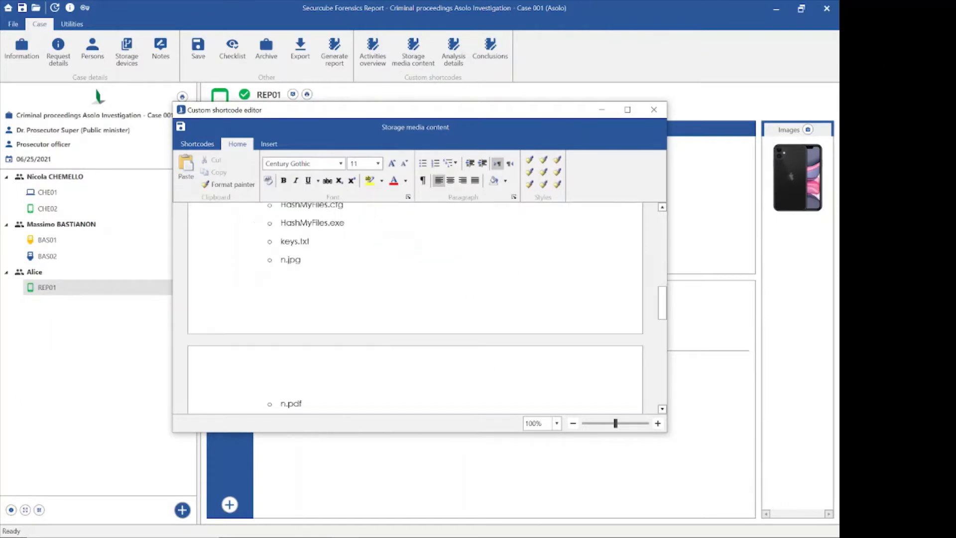
{"action": "scroll", "coordinate": [415, 308], "scroll_direction": "up", "scroll_amount": 15}
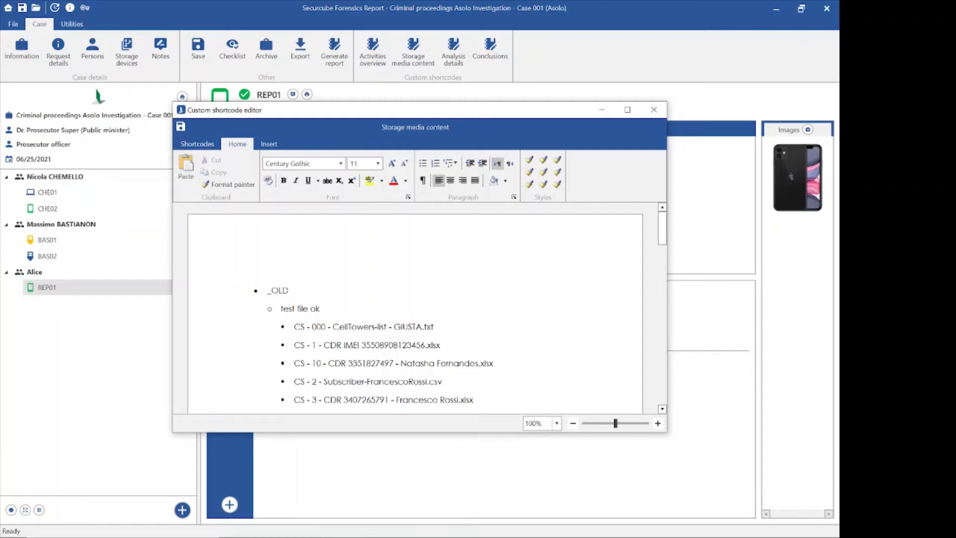
{"action": "scroll", "coordinate": [415, 309], "scroll_direction": "down", "scroll_amount": 15}
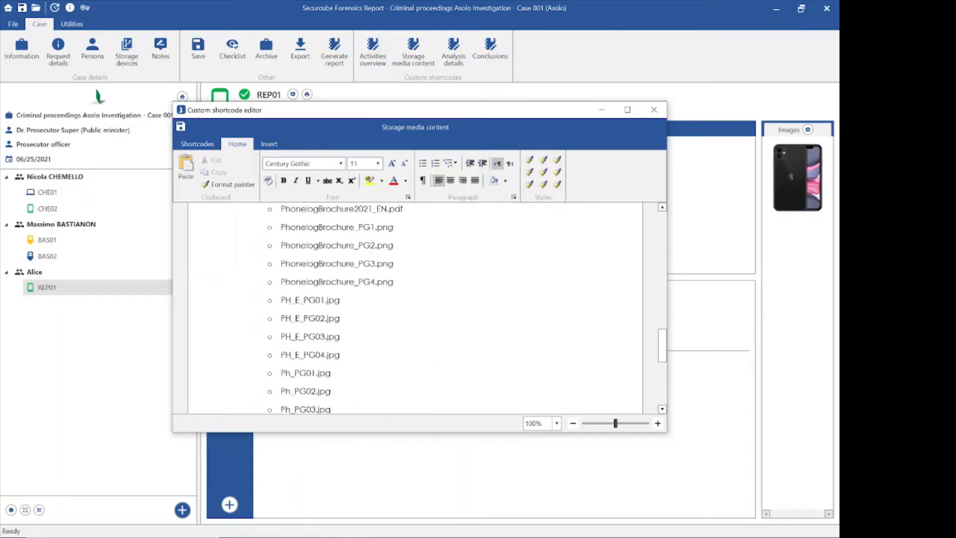
{"action": "scroll", "coordinate": [415, 308], "scroll_direction": "up", "scroll_amount": 10}
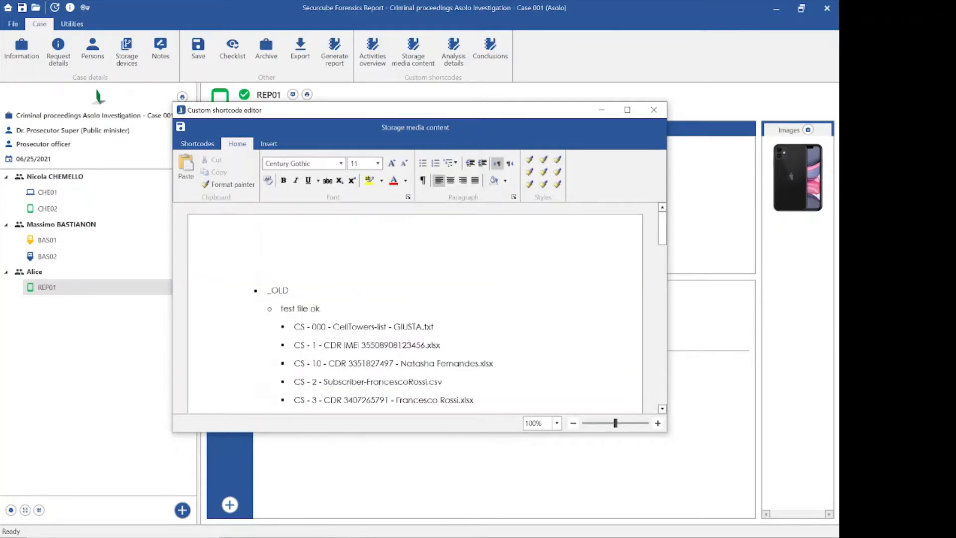
{"action": "left_click", "coordinate": [654, 110]}
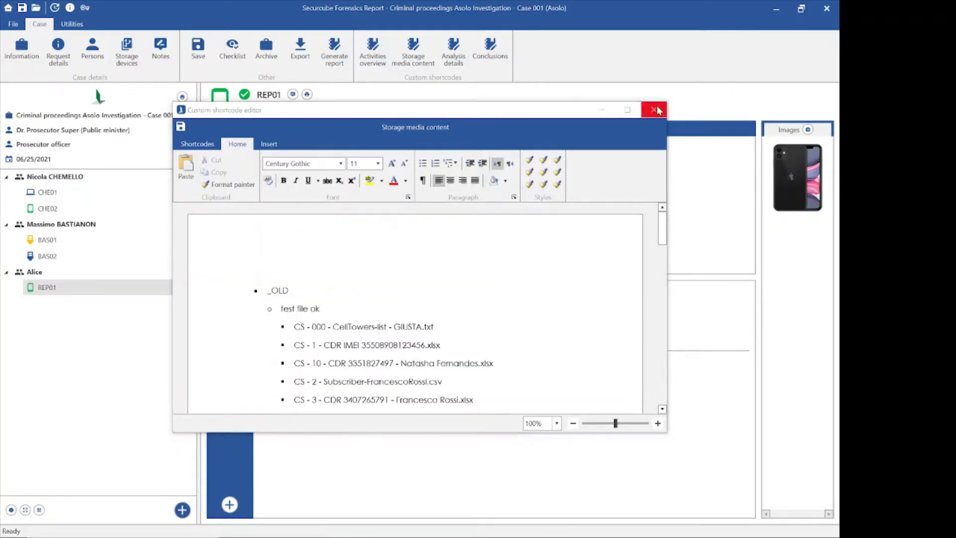
{"action": "left_click", "coordinate": [441, 300]}
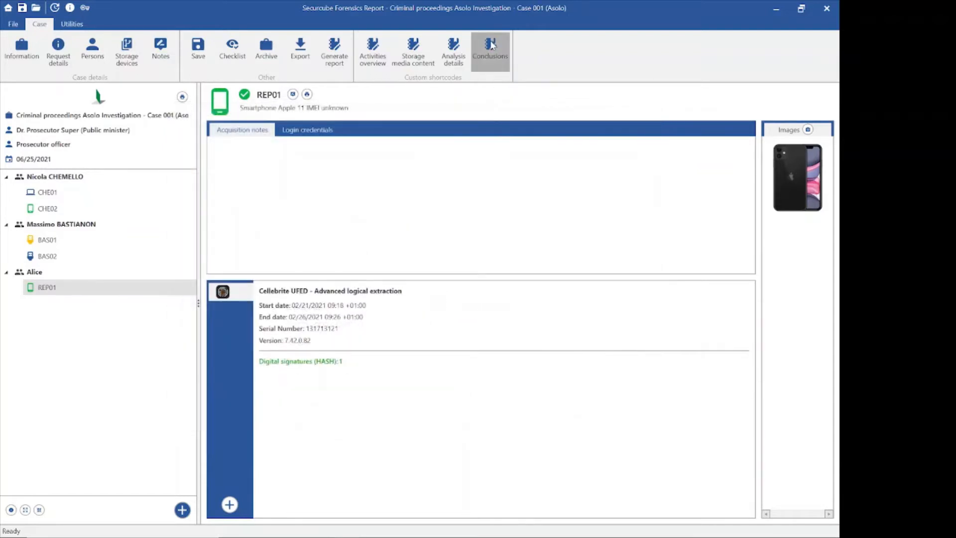
{"action": "left_click", "coordinate": [491, 44]}
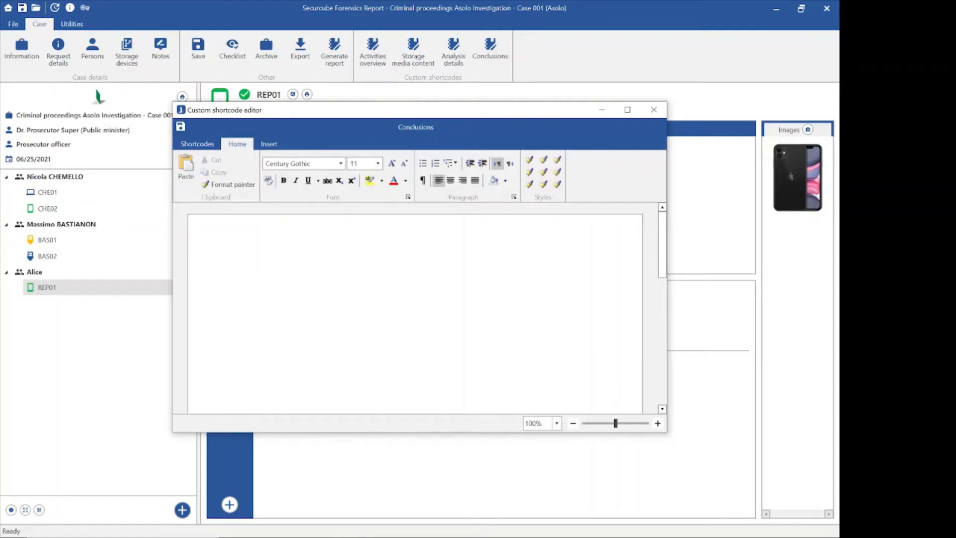
{"action": "left_click", "coordinate": [653, 113]}
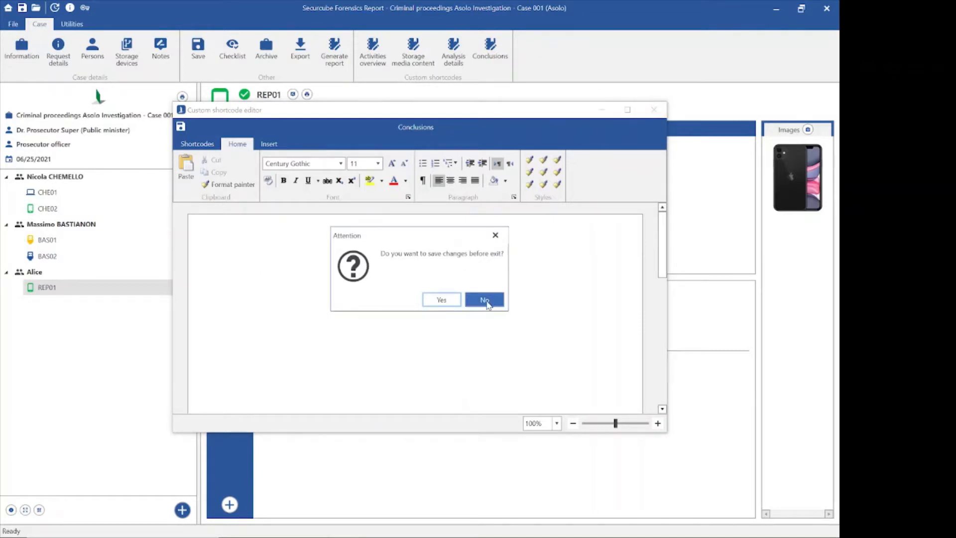
{"action": "left_click", "coordinate": [486, 302]}
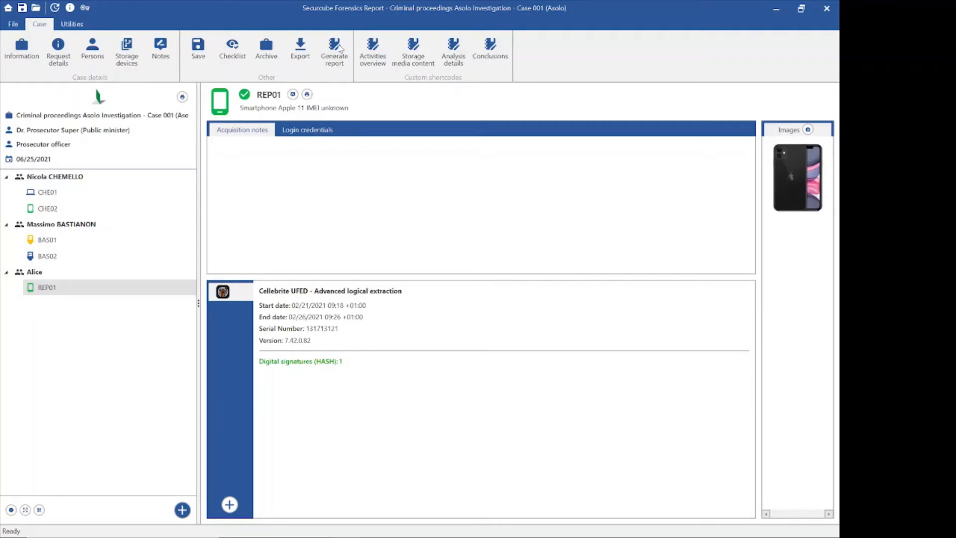
Step: Save and export the case to the Desktop as Asolo Investigation - Case 001.sfc, overwriting the old file
{"action": "left_click", "coordinate": [305, 48]}
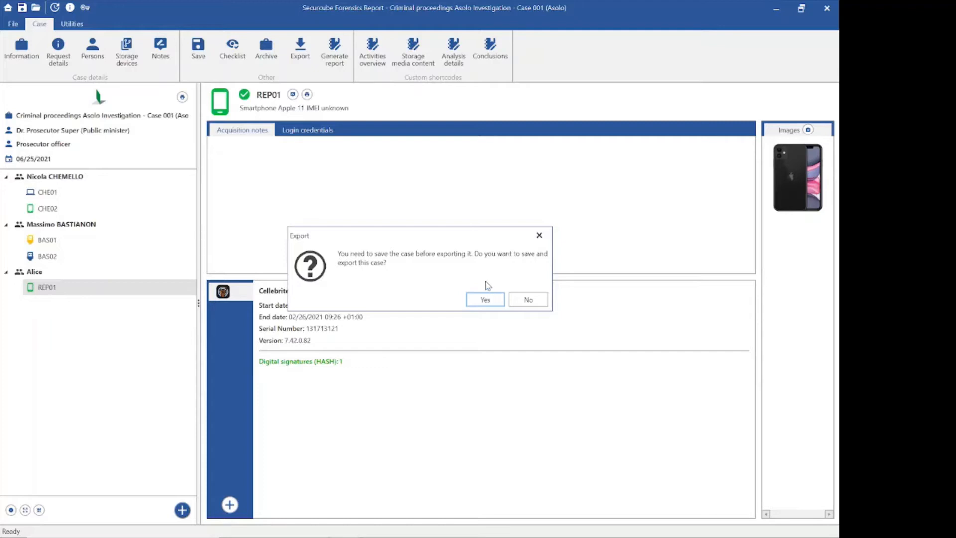
{"action": "left_click", "coordinate": [485, 301]}
{"action": "left_click", "coordinate": [485, 300]}
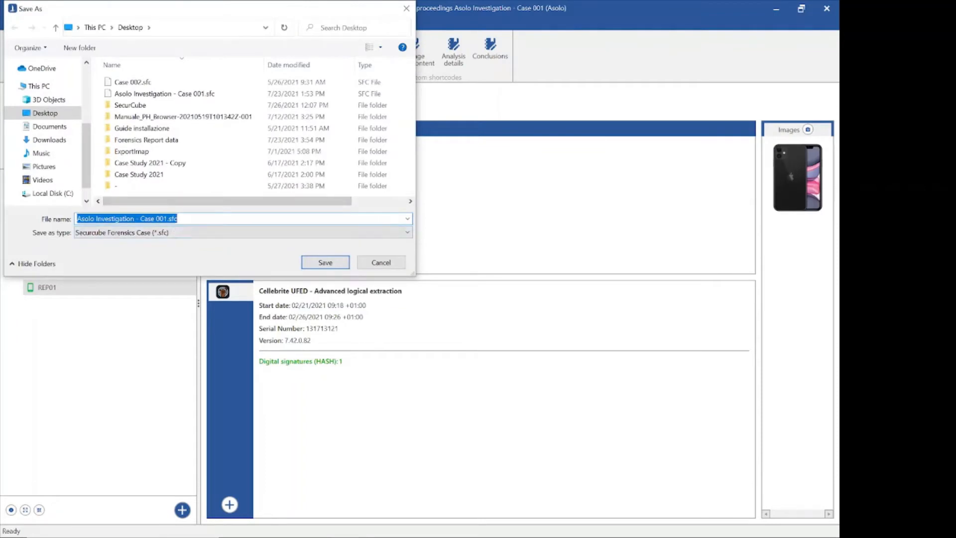
{"action": "left_click", "coordinate": [325, 262]}
{"action": "left_click", "coordinate": [456, 318]}
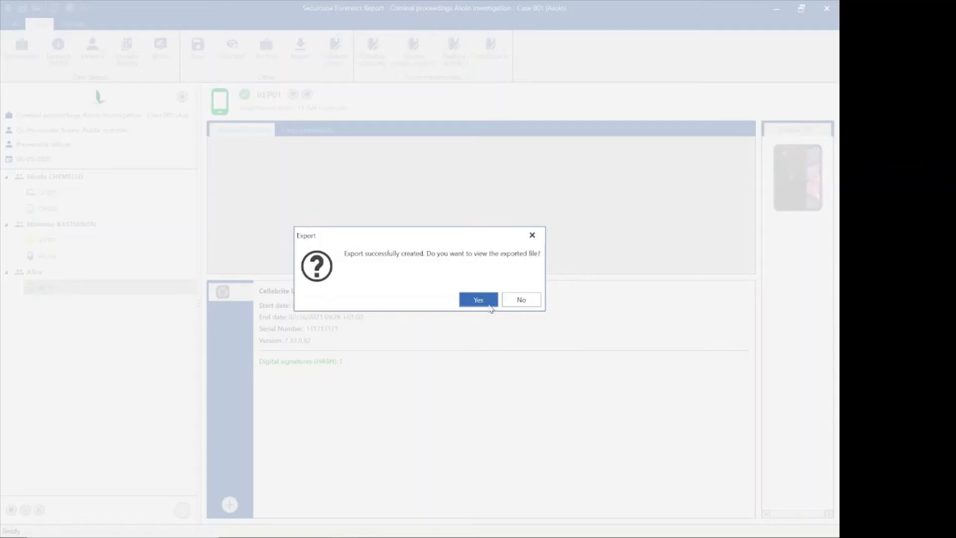
{"action": "left_click", "coordinate": [478, 298]}
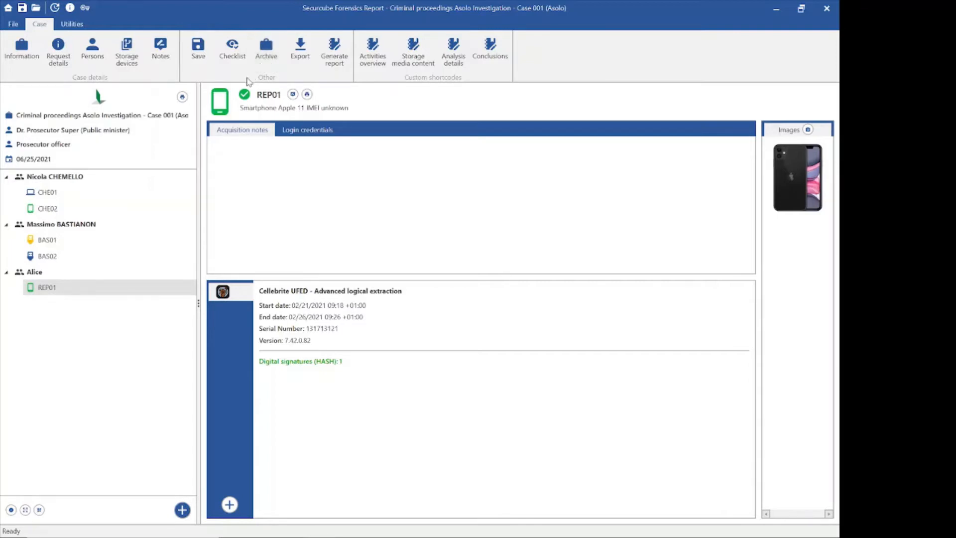
Step: Generate the all-chapter Word report as Asolo Investigation - Case 0000001.docx on the Desktop
{"action": "left_click", "coordinate": [335, 60]}
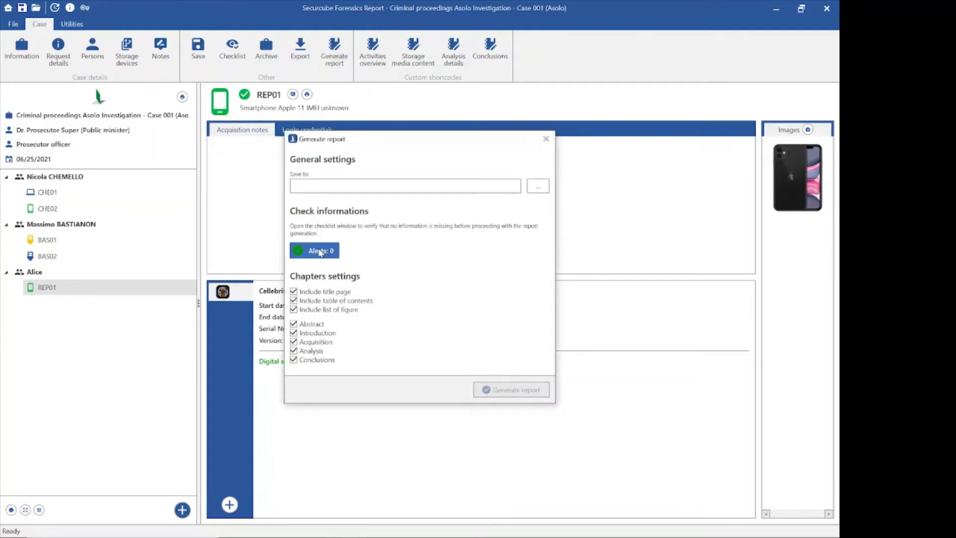
{"action": "left_click", "coordinate": [538, 187]}
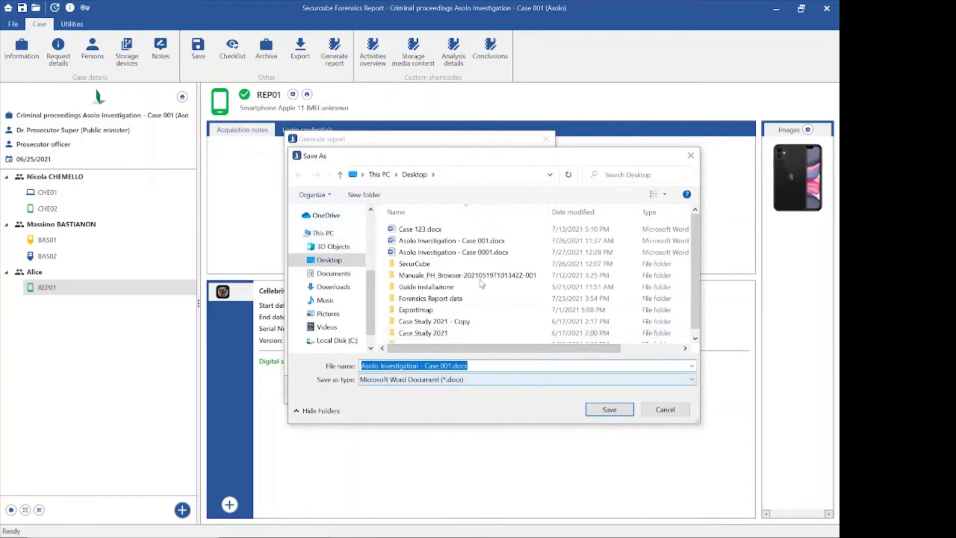
{"action": "left_click", "coordinate": [444, 366]}
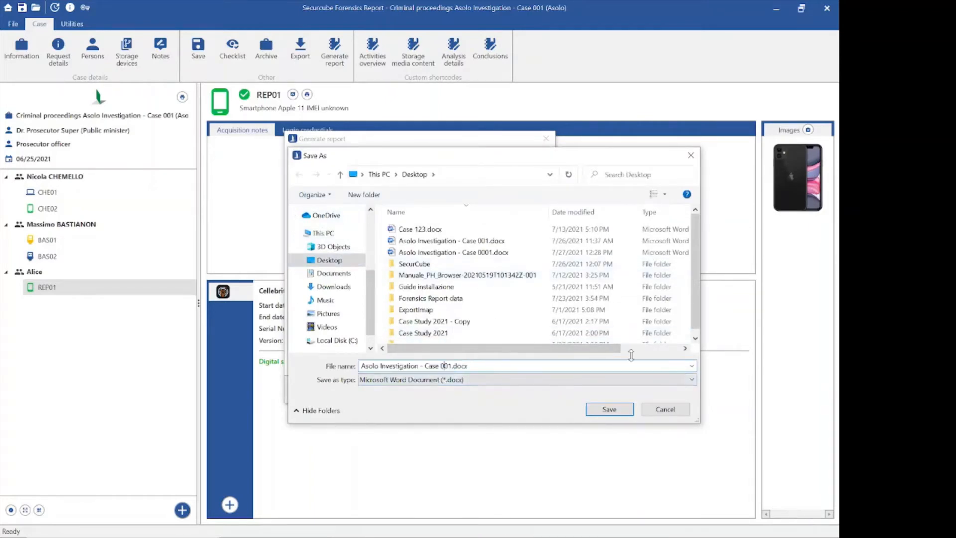
{"action": "type", "text": "0000"}
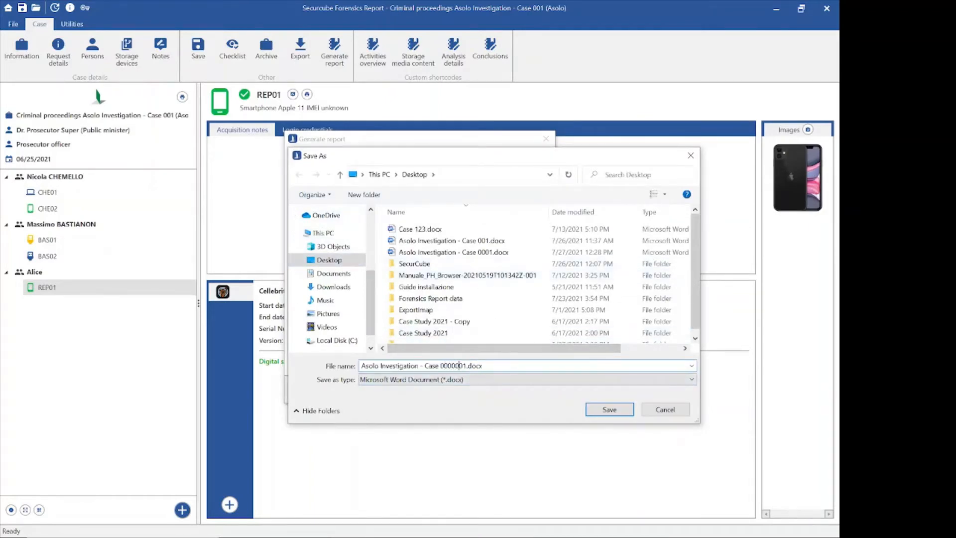
{"action": "left_click", "coordinate": [604, 409]}
{"action": "left_click", "coordinate": [521, 388]}
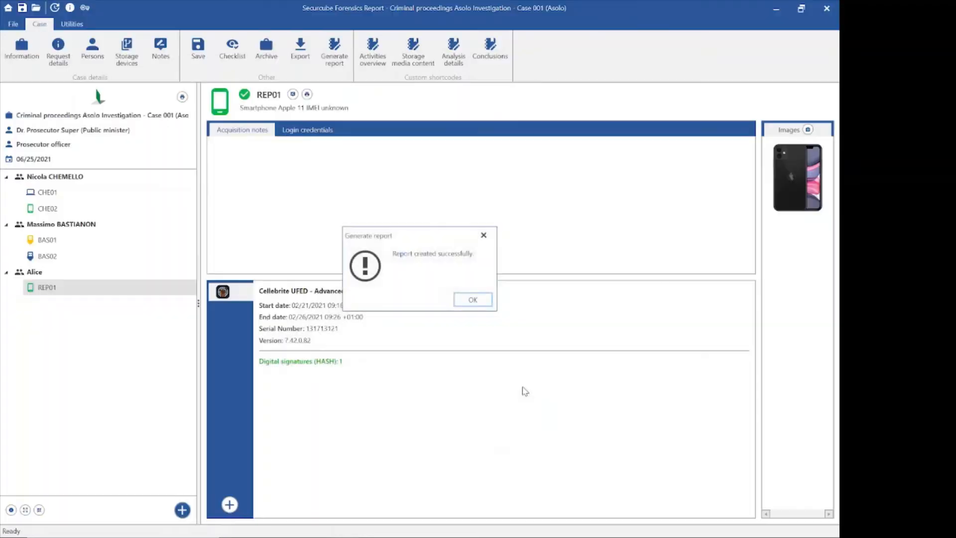
{"action": "left_click", "coordinate": [472, 299]}
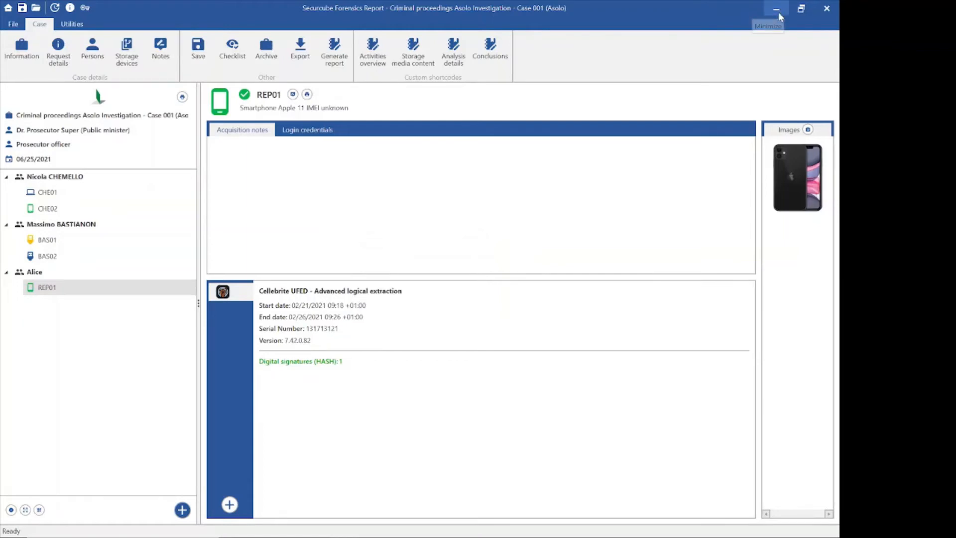
Step: Minimize Securcube and Explorer, then open Asolo Investigation - Case 0000001.docx from the desktop
{"action": "left_click", "coordinate": [776, 10]}
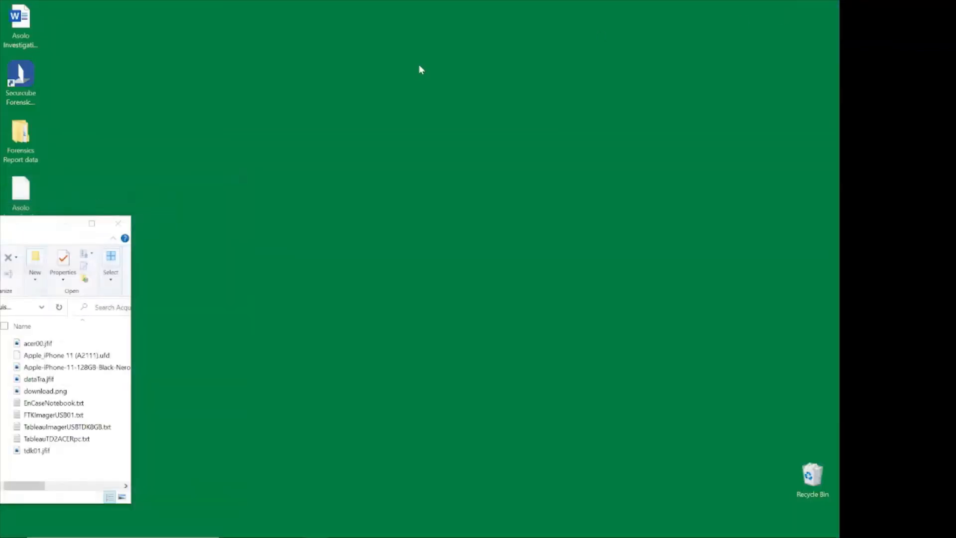
{"action": "left_click", "coordinate": [67, 225]}
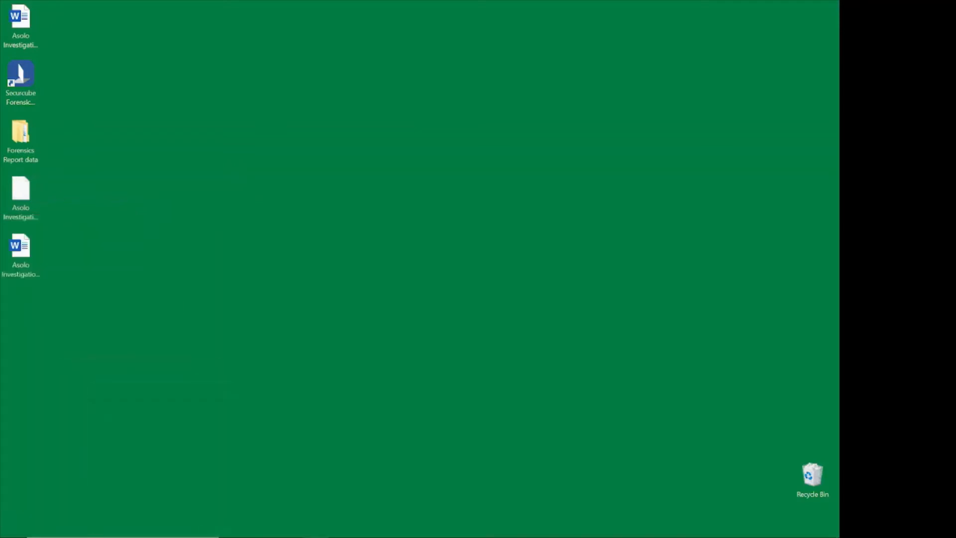
{"action": "left_click", "coordinate": [31, 256]}
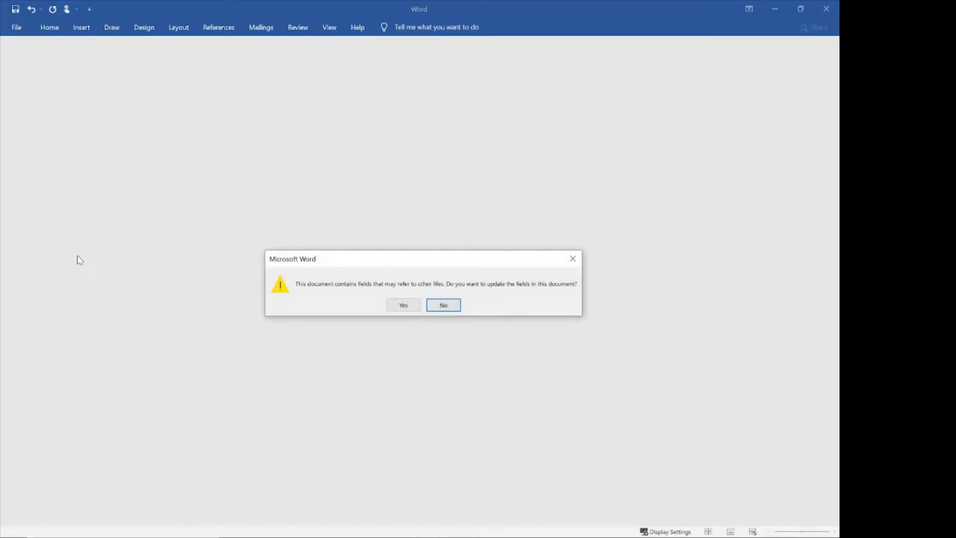
Step: Update the report's linked fields and scroll into the cover page
{"action": "left_click", "coordinate": [404, 306]}
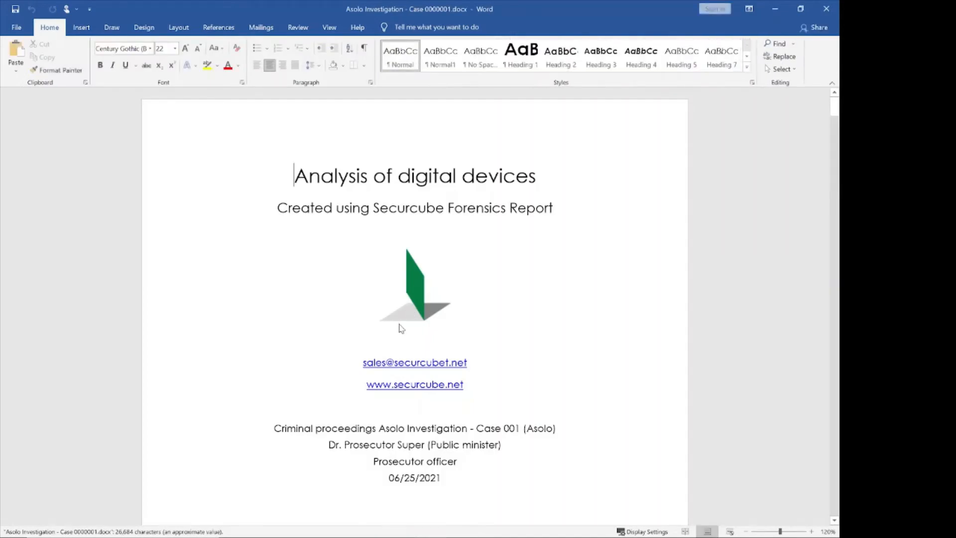
{"action": "scroll", "coordinate": [415, 305], "scroll_direction": "down", "scroll_amount": 1}
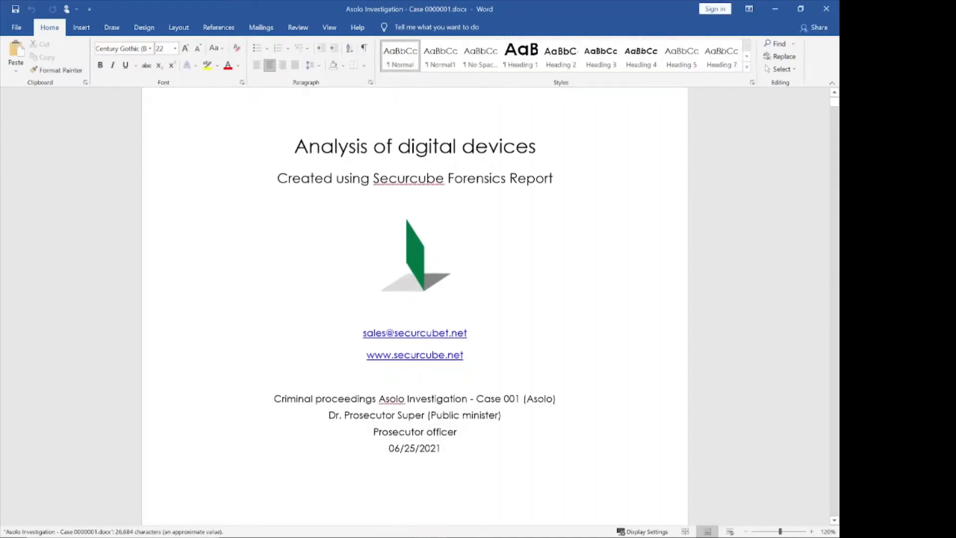
{"action": "scroll", "coordinate": [415, 298], "scroll_direction": "down", "scroll_amount": 2}
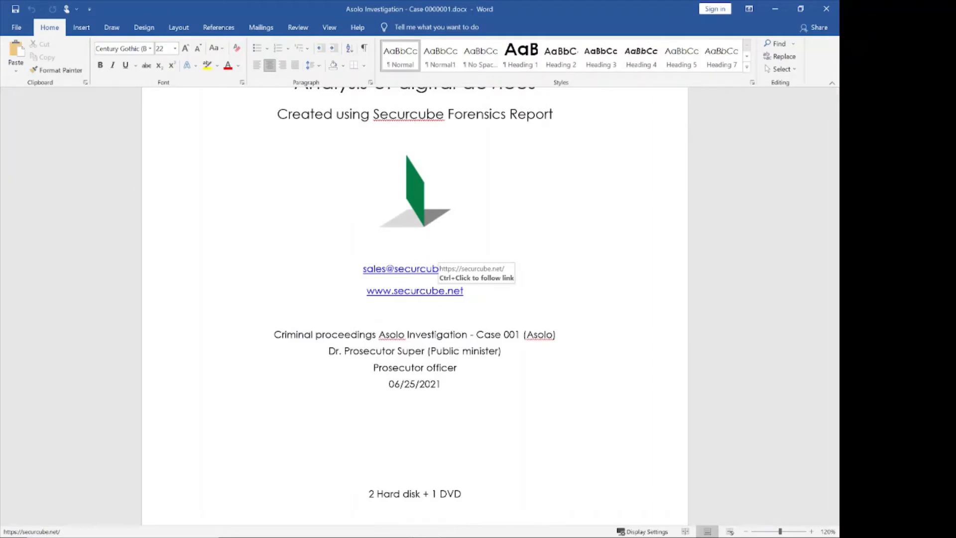
{"action": "scroll", "coordinate": [415, 298], "scroll_direction": "down", "scroll_amount": 2}
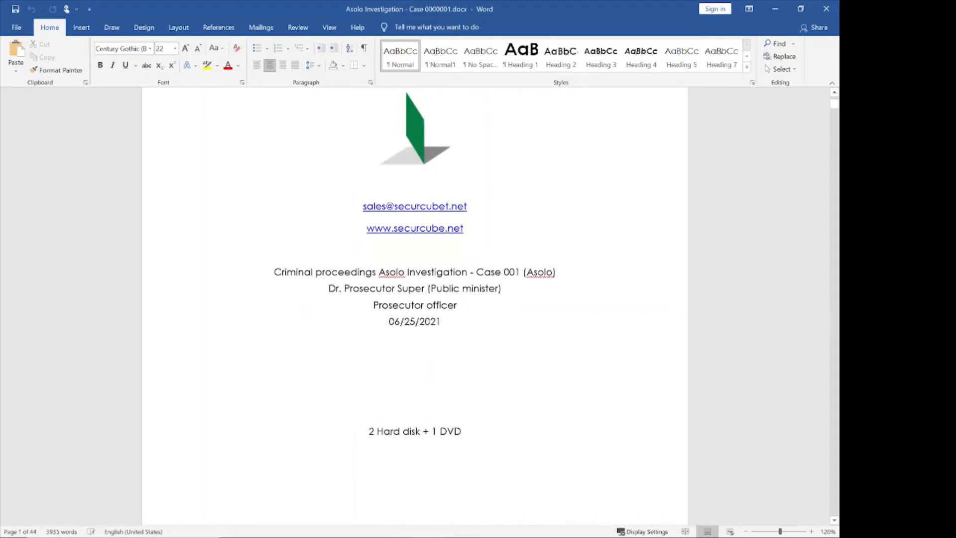
Step: Select the case header lines and the 2 Hard disk + 1 DVD line, checking the 44-page count
{"action": "key", "text": "shift+Down"}
{"action": "key", "text": "shift+Down"}
{"action": "key", "text": "shift+Down"}
{"action": "key", "text": "shift+Down"}
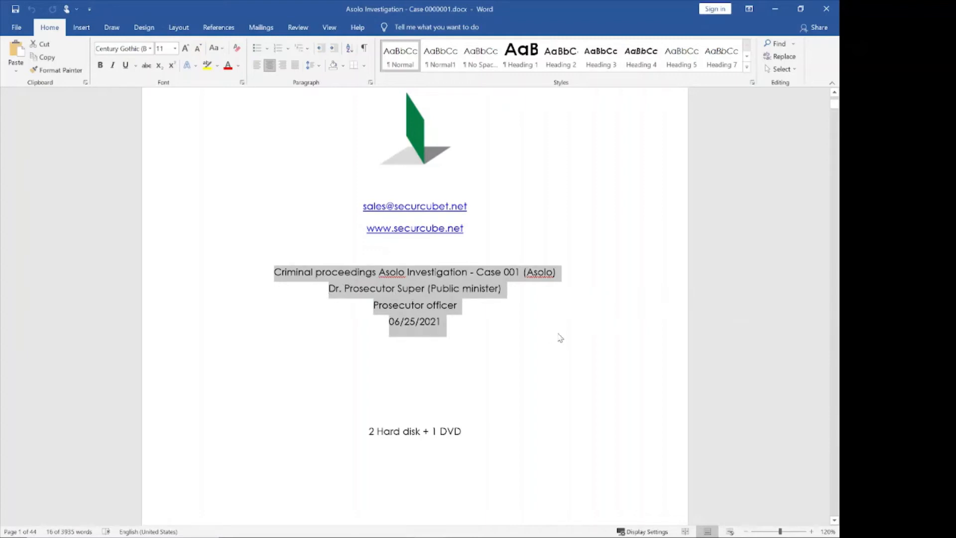
{"action": "scroll", "coordinate": [560, 338], "scroll_direction": "down", "scroll_amount": 3}
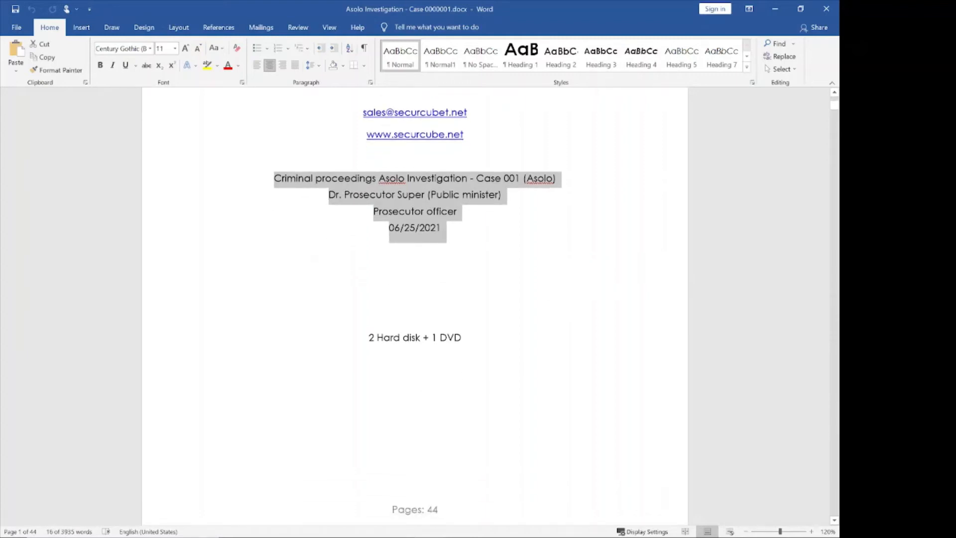
{"action": "triple_click", "coordinate": [489, 342]}
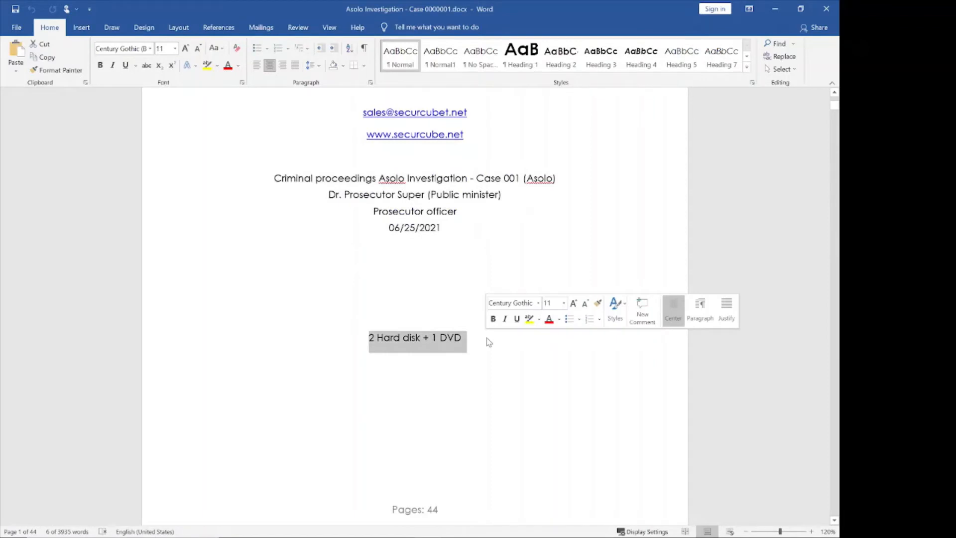
{"action": "scroll", "coordinate": [489, 342], "scroll_direction": "down", "scroll_amount": 3}
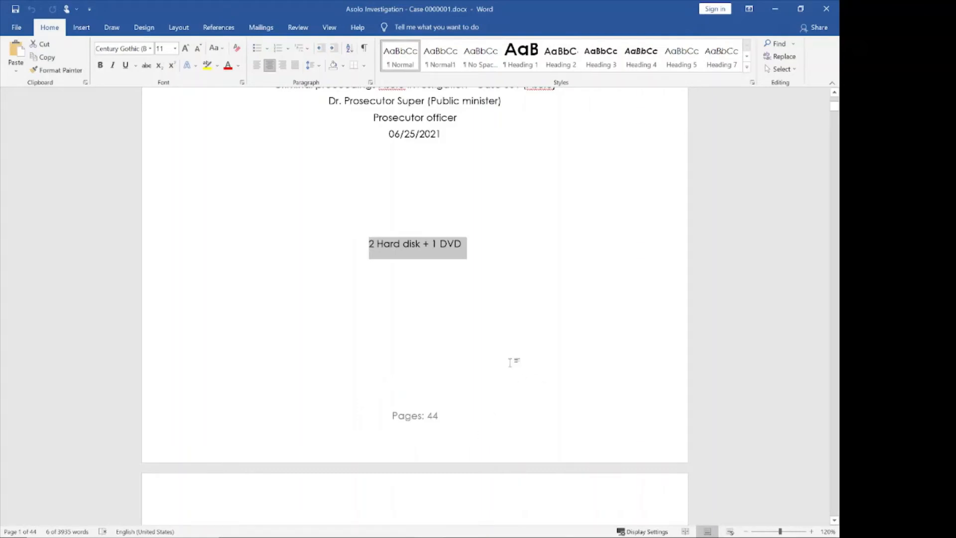
{"action": "scroll", "coordinate": [509, 362], "scroll_direction": "down", "scroll_amount": 1}
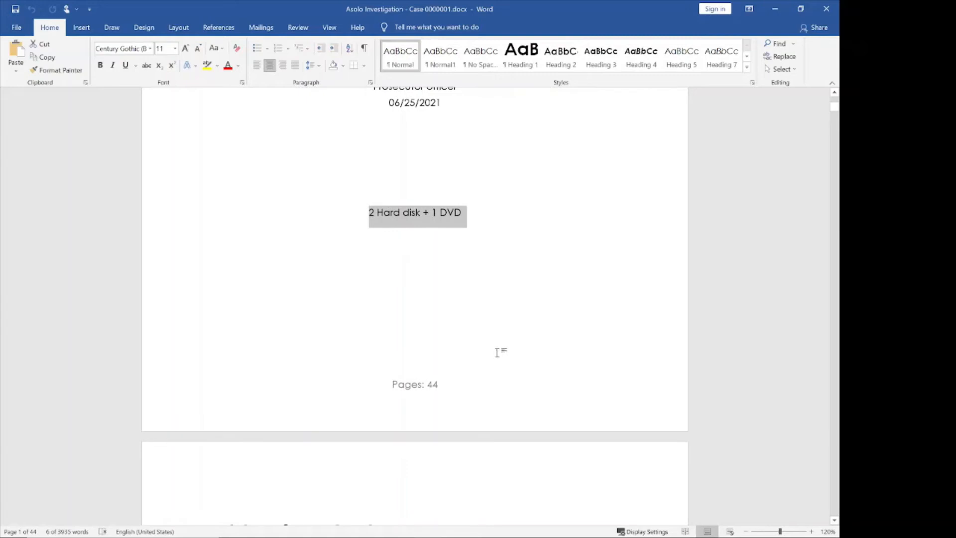
{"action": "scroll", "coordinate": [497, 353], "scroll_direction": "down", "scroll_amount": 4}
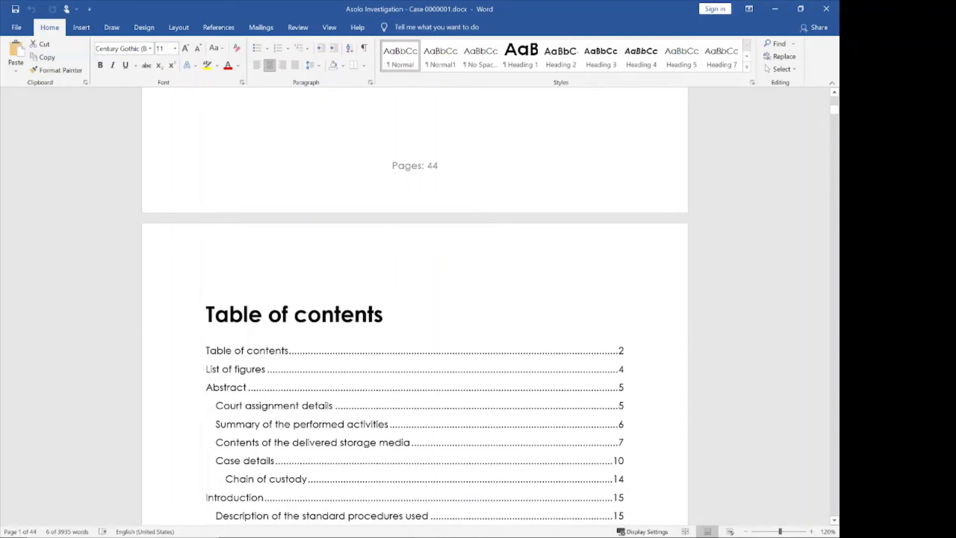
Step: Scroll down to page 4's Abstract with the court assignment commissioned on 06/25/2021
{"action": "scroll", "coordinate": [616, 314], "scroll_direction": "down", "scroll_amount": 1}
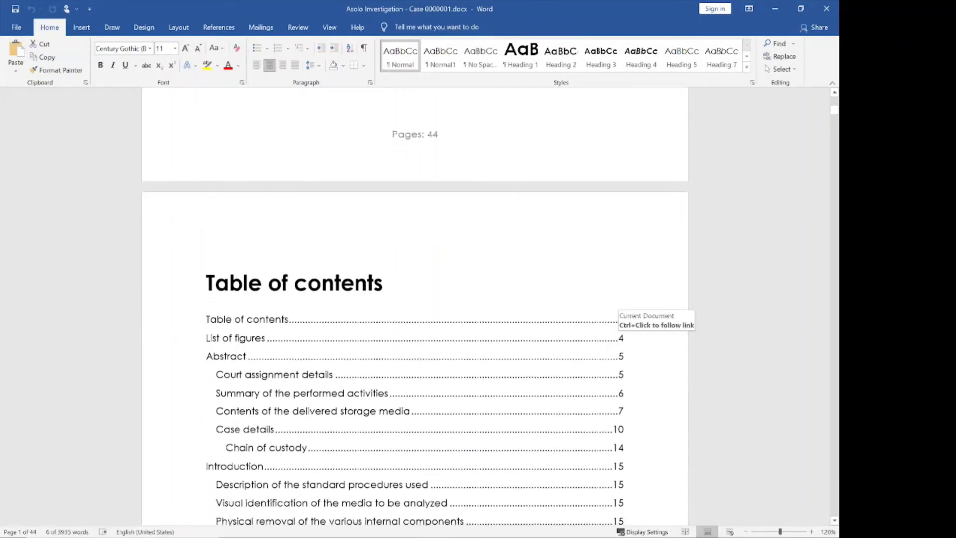
{"action": "scroll", "coordinate": [616, 313], "scroll_direction": "down", "scroll_amount": 3}
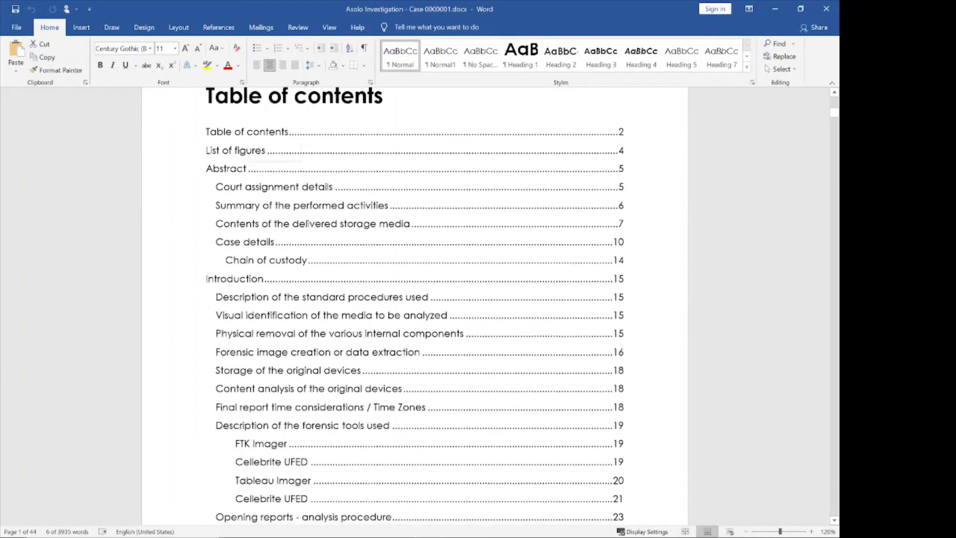
{"action": "scroll", "coordinate": [415, 305], "scroll_direction": "down", "scroll_amount": 2}
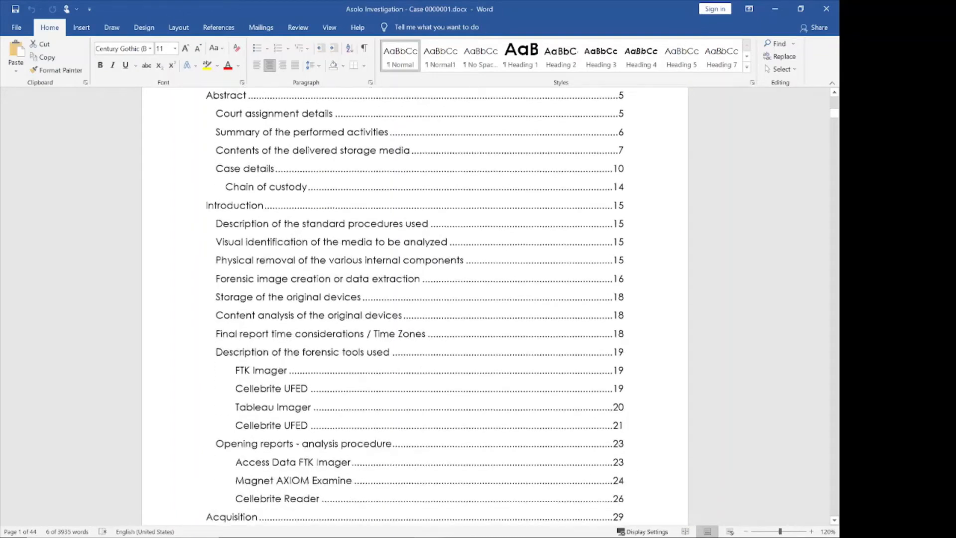
{"action": "scroll", "coordinate": [414, 305], "scroll_direction": "down", "scroll_amount": 2}
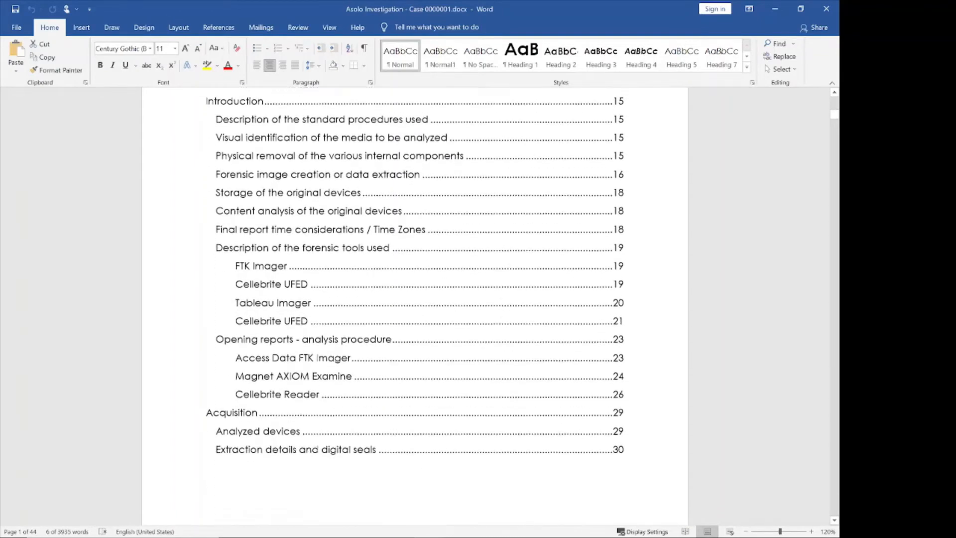
{"action": "scroll", "coordinate": [414, 305], "scroll_direction": "down", "scroll_amount": 11}
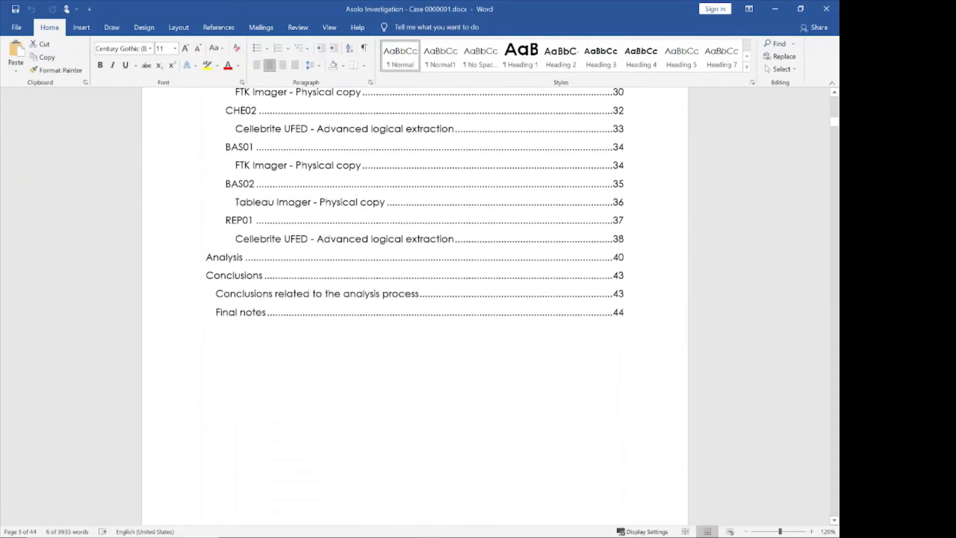
{"action": "scroll", "coordinate": [297, 275], "scroll_direction": "down", "scroll_amount": 9}
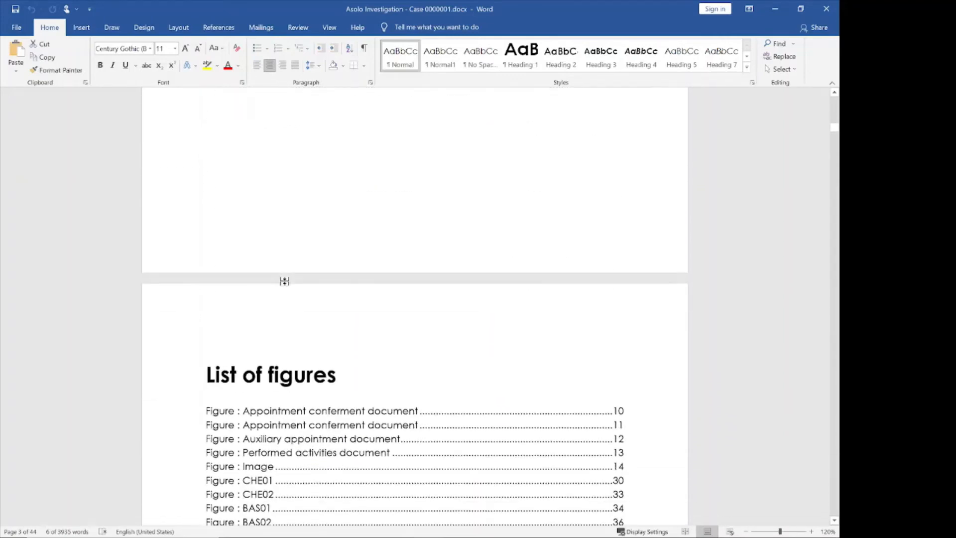
{"action": "scroll", "coordinate": [414, 306], "scroll_direction": "down", "scroll_amount": 12}
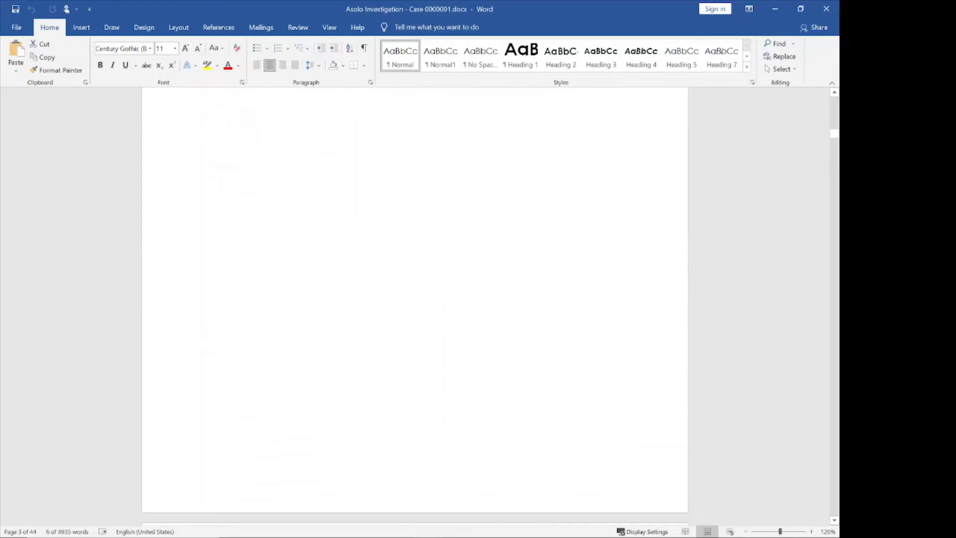
{"action": "scroll", "coordinate": [414, 305], "scroll_direction": "down", "scroll_amount": 5}
{"action": "scroll", "coordinate": [414, 305], "scroll_direction": "up", "scroll_amount": 4}
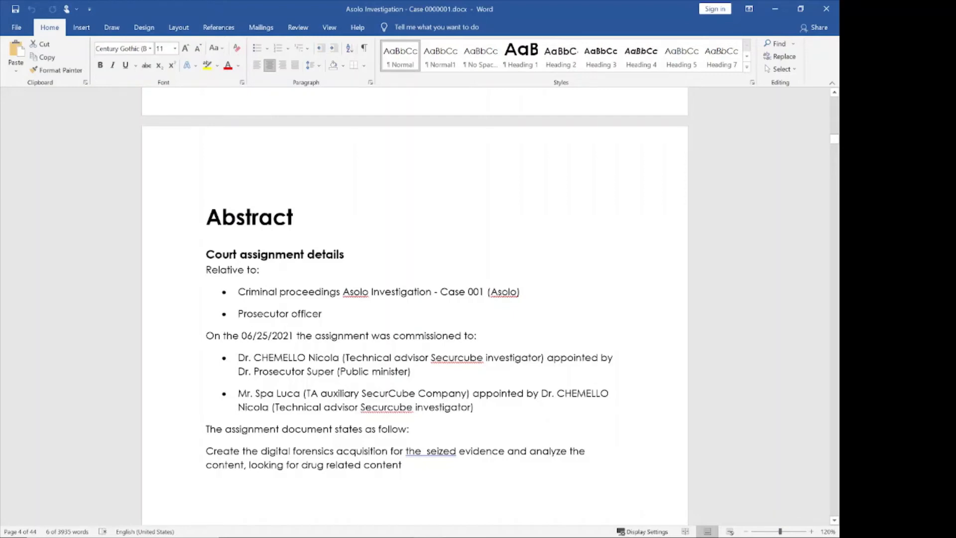
Step: Read the Summary of performed activities, select the X placeholder row, and reach page 7's storage media list
{"action": "scroll", "coordinate": [415, 303], "scroll_direction": "down", "scroll_amount": 3}
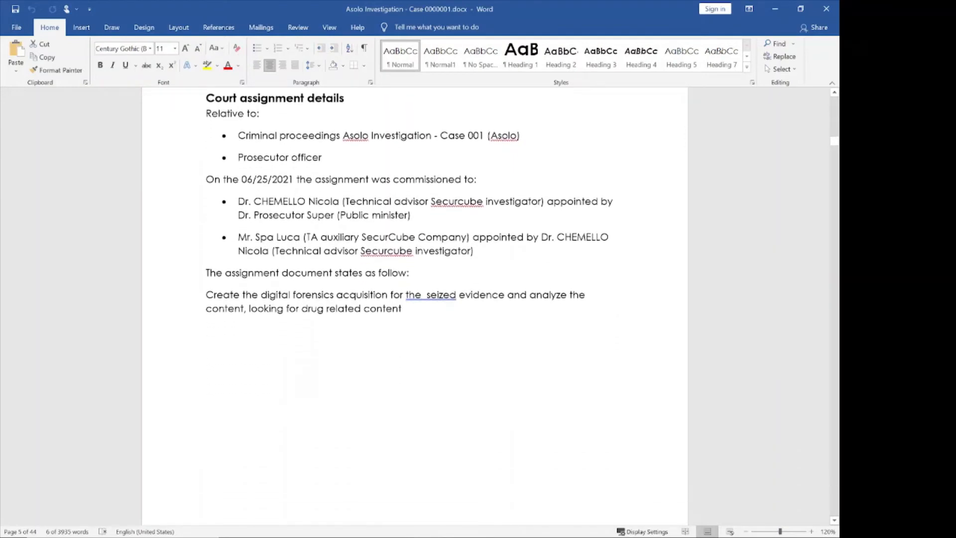
{"action": "scroll", "coordinate": [414, 318], "scroll_direction": "down", "scroll_amount": 9}
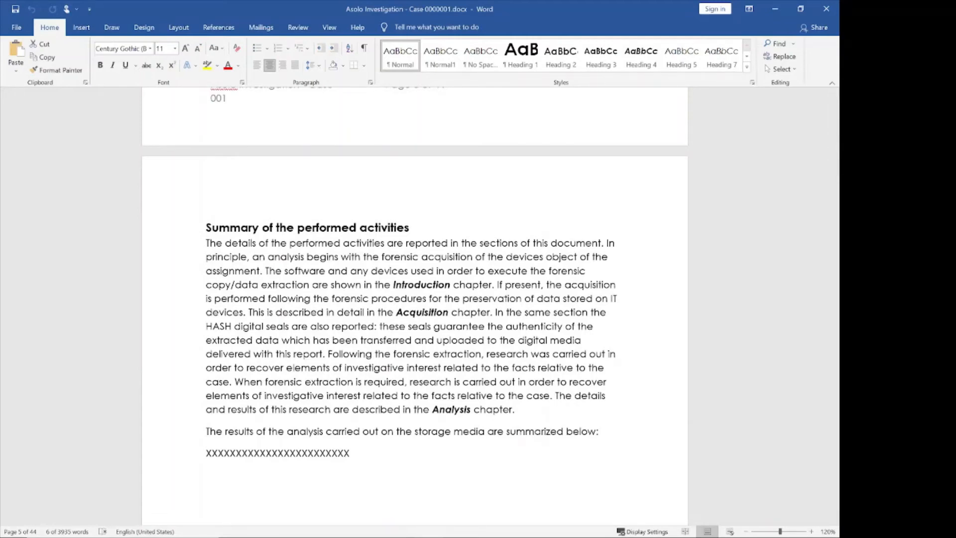
{"action": "scroll", "coordinate": [415, 306], "scroll_direction": "down", "scroll_amount": 3}
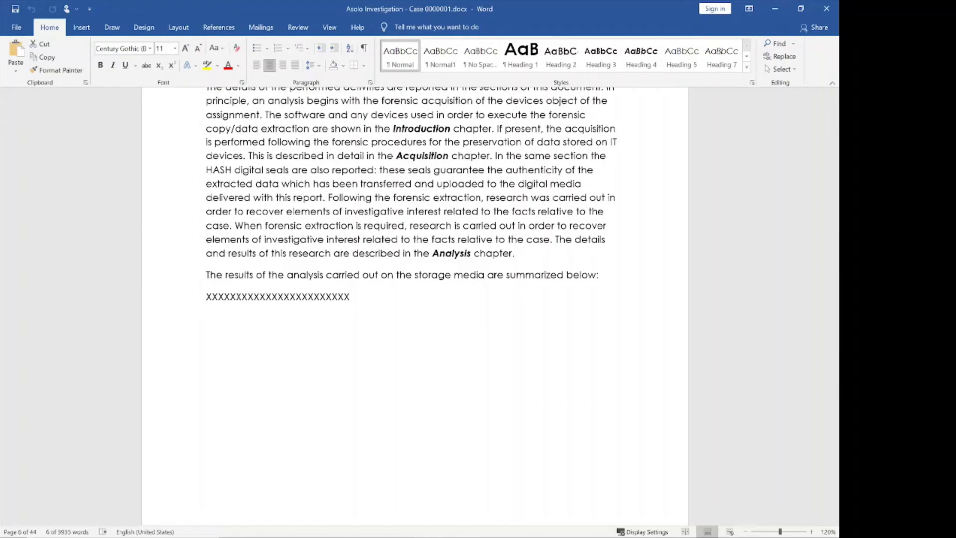
{"action": "left_click_drag", "start_coordinate": [351, 298], "coordinate": [204, 302]}
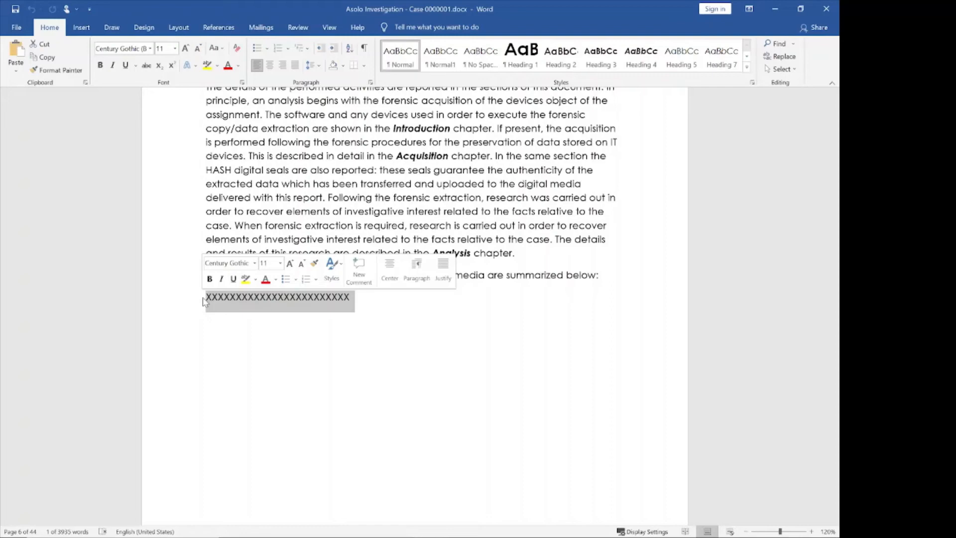
{"action": "scroll", "coordinate": [418, 316], "scroll_direction": "down", "scroll_amount": 15}
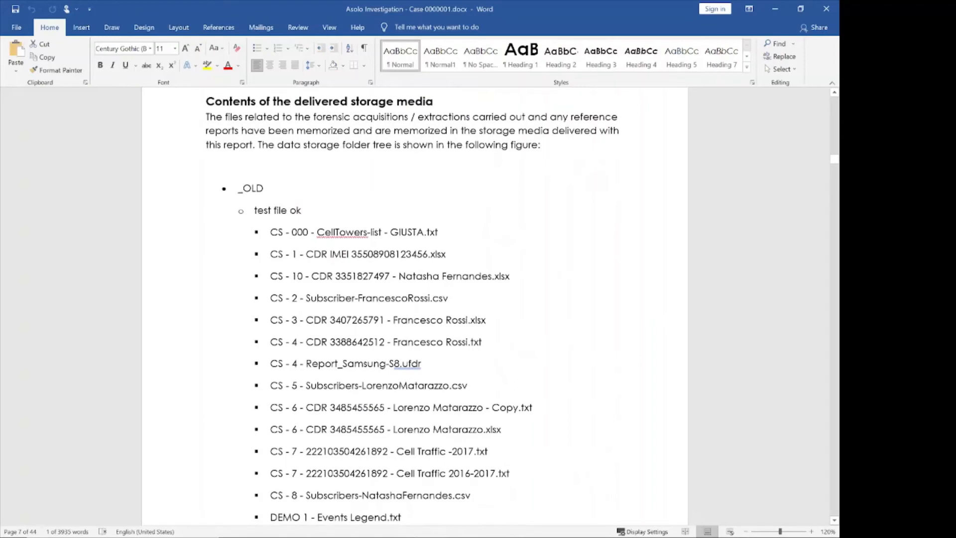
Step: Scroll past the storage file list and Phonelog brochure pages to page 14's Chain of custody
{"action": "scroll", "coordinate": [419, 303], "scroll_direction": "down", "scroll_amount": 12}
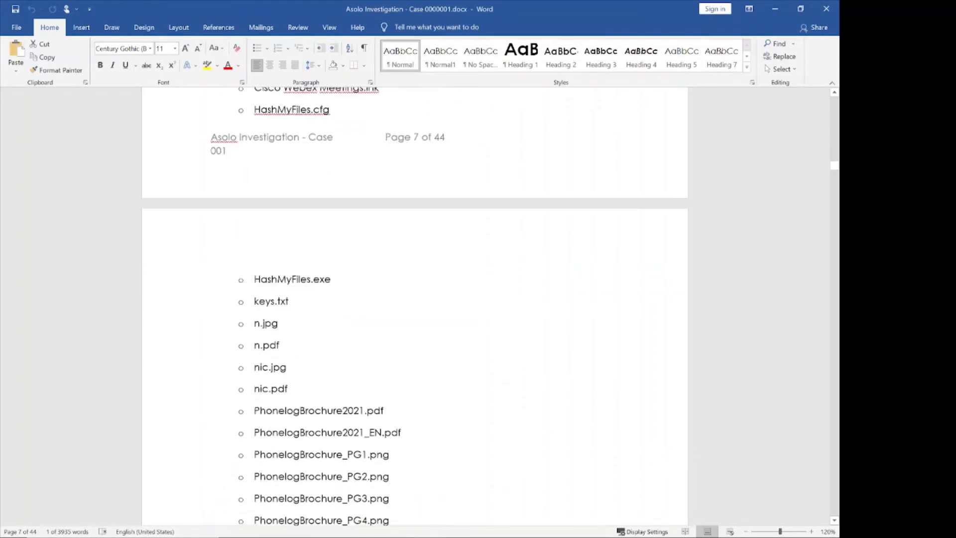
{"action": "scroll", "coordinate": [418, 303], "scroll_direction": "down", "scroll_amount": 8}
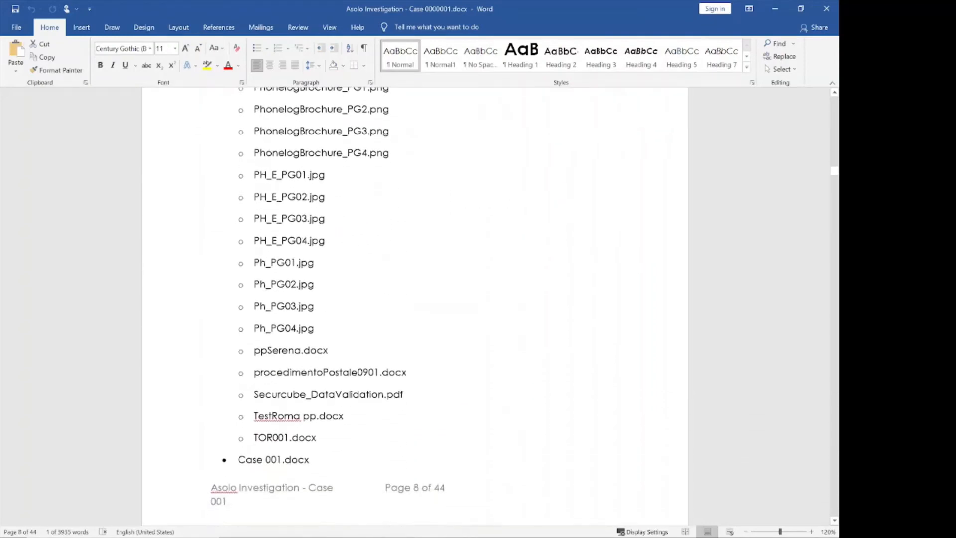
{"action": "scroll", "coordinate": [418, 303], "scroll_direction": "down", "scroll_amount": 20}
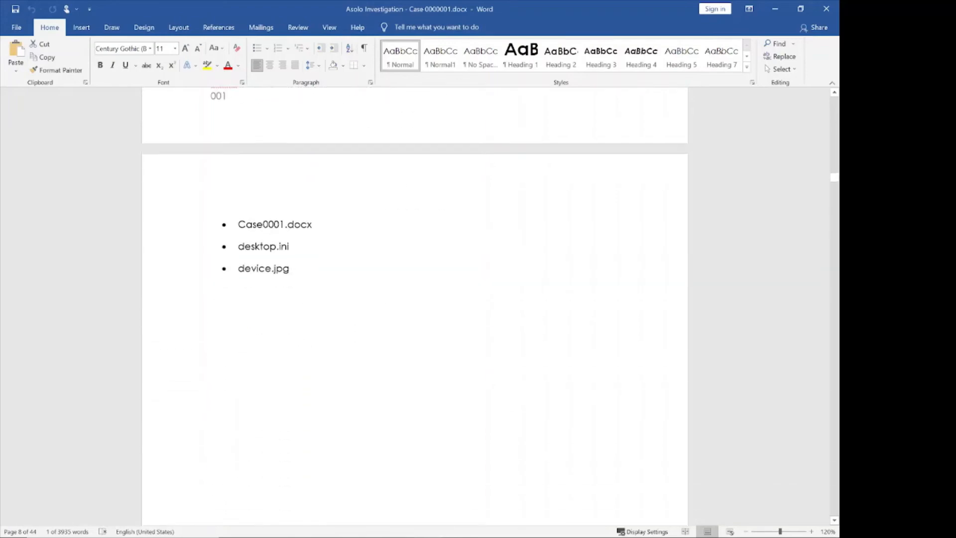
{"action": "scroll", "coordinate": [356, 264], "scroll_direction": "down", "scroll_amount": 20}
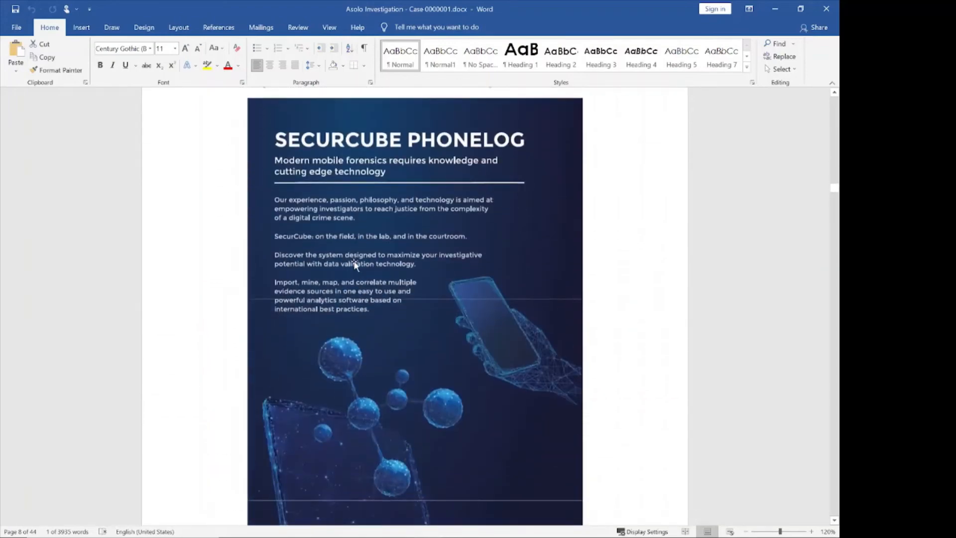
{"action": "scroll", "coordinate": [355, 264], "scroll_direction": "down", "scroll_amount": 20}
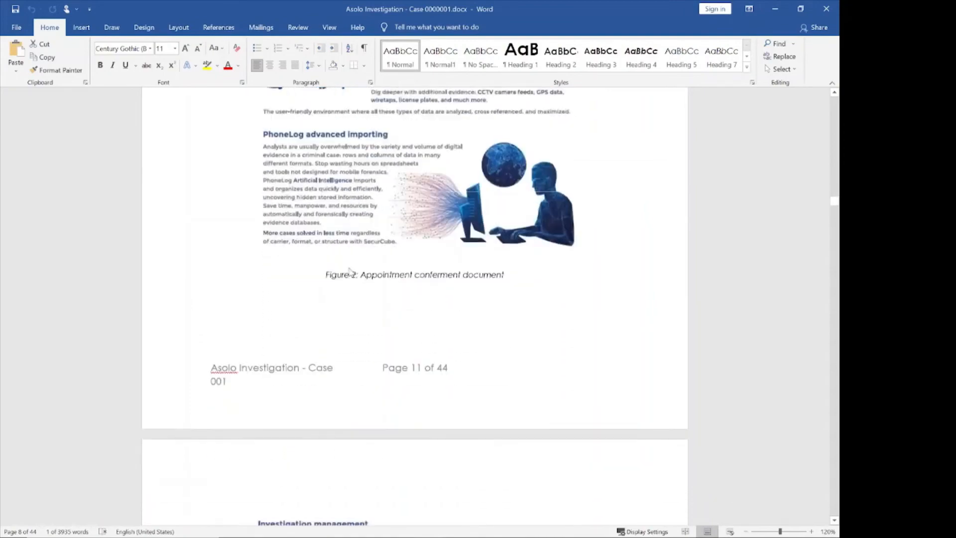
{"action": "scroll", "coordinate": [350, 269], "scroll_direction": "down", "scroll_amount": 20}
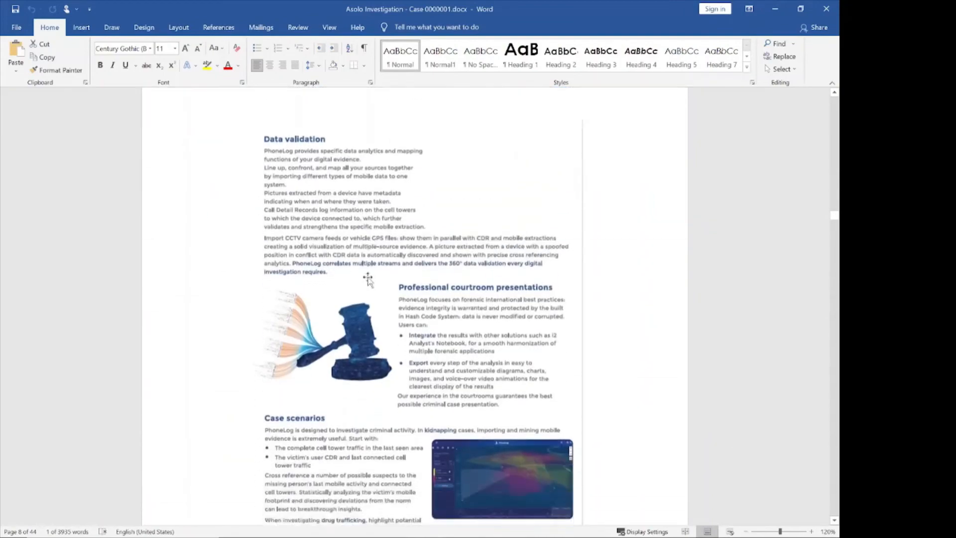
{"action": "scroll", "coordinate": [368, 280], "scroll_direction": "down", "scroll_amount": 11}
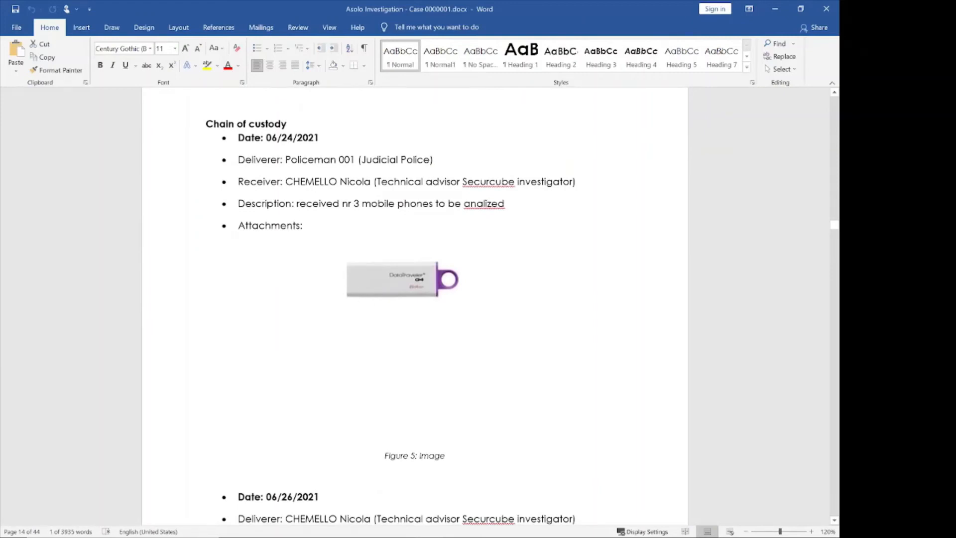
{"action": "scroll", "coordinate": [358, 187], "scroll_direction": "down", "scroll_amount": 12}
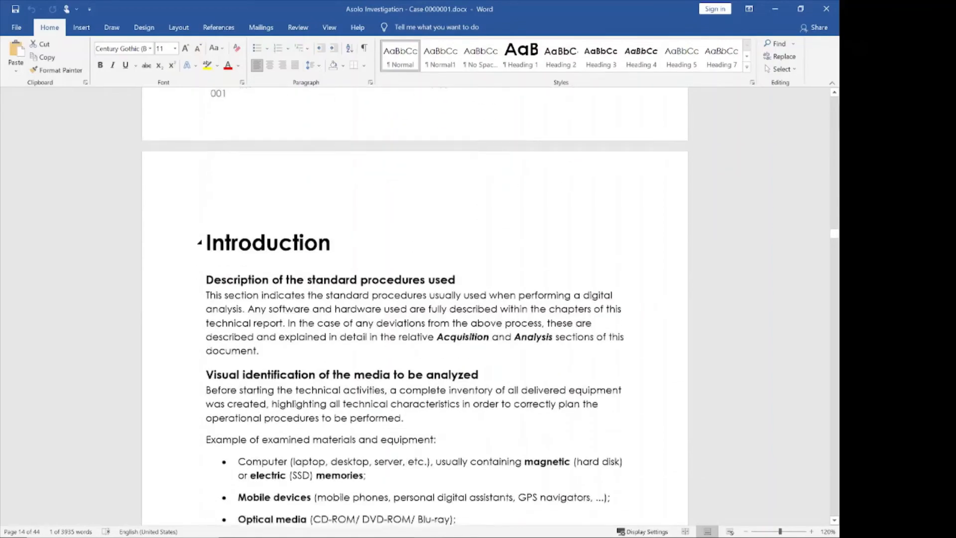
Step: Scroll through Introduction pages 15–18 to the FTK Imager forensic tools section on page 19
{"action": "scroll", "coordinate": [415, 307], "scroll_direction": "down", "scroll_amount": 12}
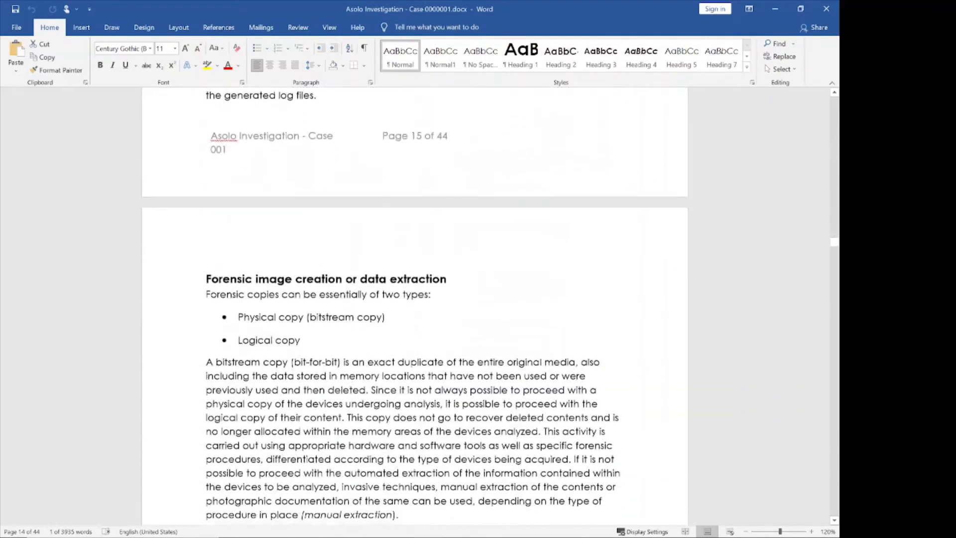
{"action": "scroll", "coordinate": [415, 307], "scroll_direction": "down", "scroll_amount": 7}
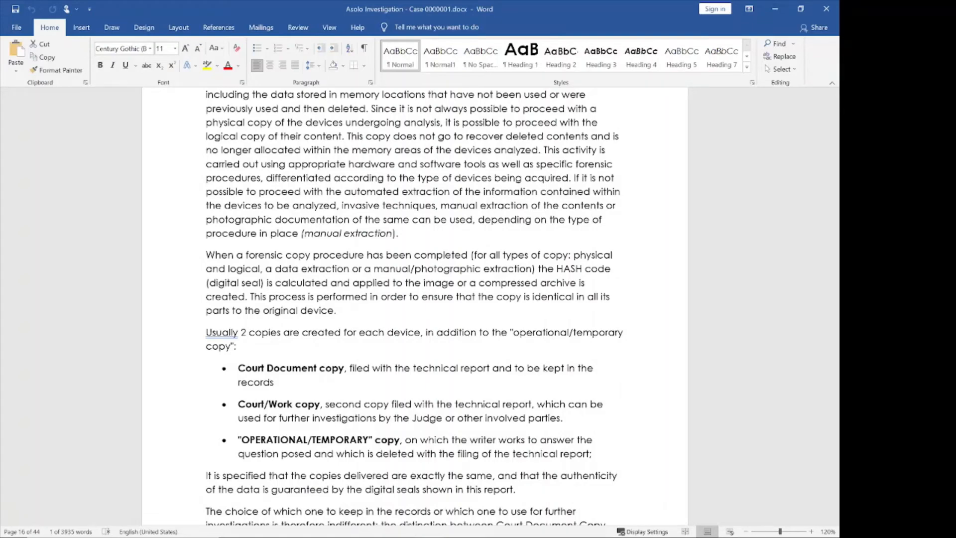
{"action": "scroll", "coordinate": [396, 294], "scroll_direction": "down", "scroll_amount": 6}
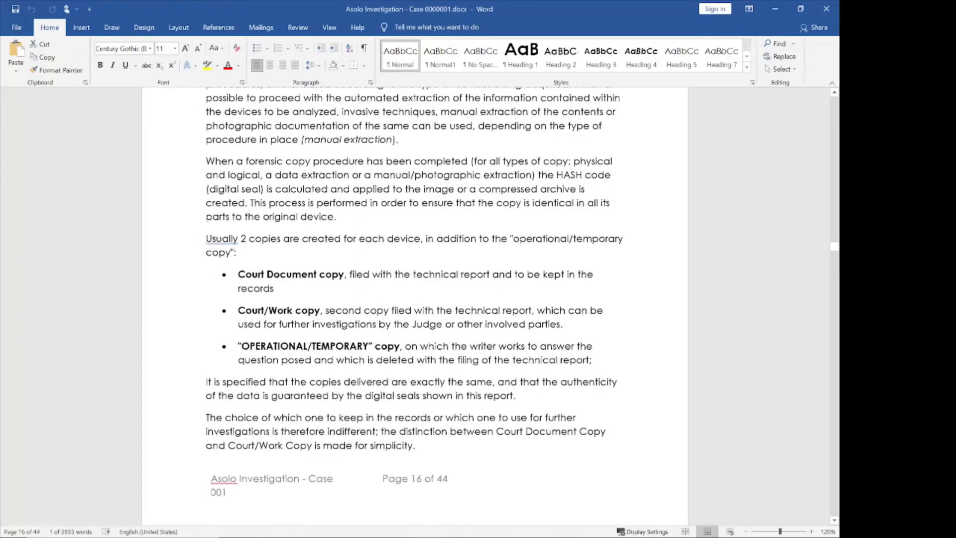
{"action": "scroll", "coordinate": [396, 295], "scroll_direction": "down", "scroll_amount": 12}
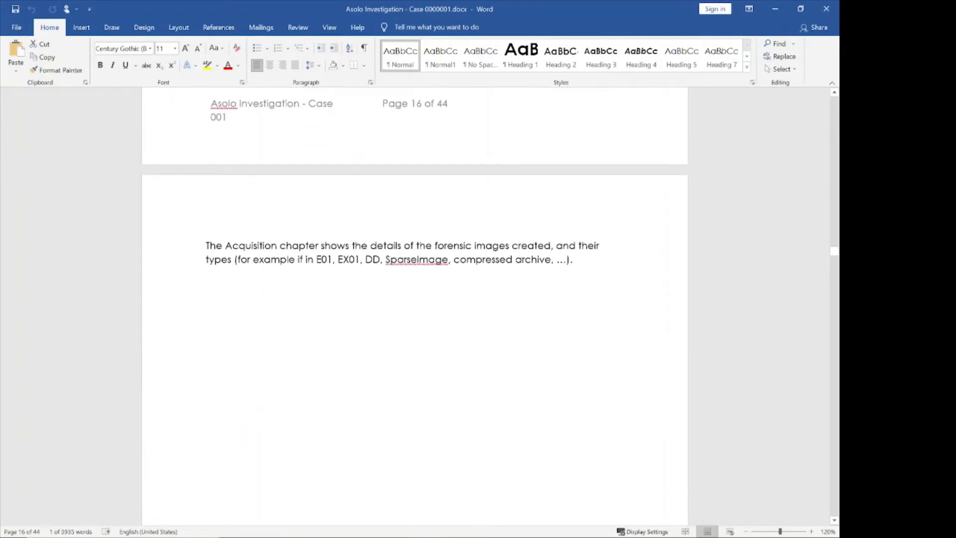
{"action": "scroll", "coordinate": [396, 295], "scroll_direction": "down", "scroll_amount": 20}
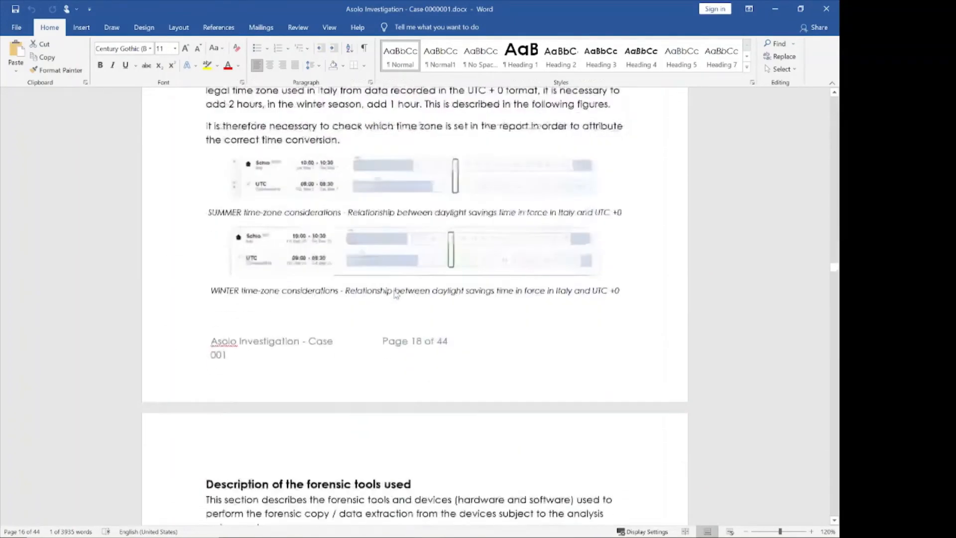
{"action": "scroll", "coordinate": [416, 306], "scroll_direction": "down", "scroll_amount": 2}
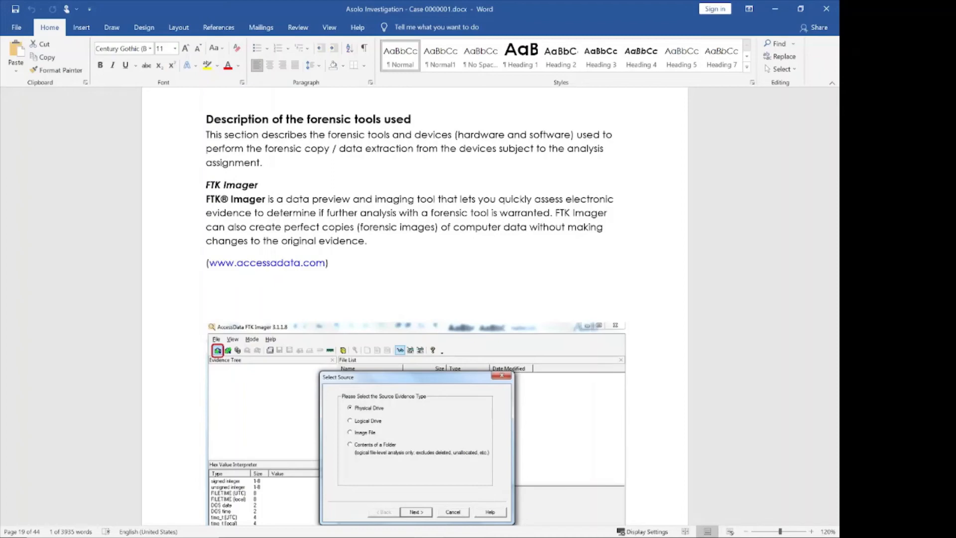
Step: Scroll past the Cellebrite Reader, Opening reports and Magnet AXIOM pages to the Acquisition chapter's Analyzed devices list
{"action": "scroll", "coordinate": [415, 313], "scroll_direction": "down", "scroll_amount": 1}
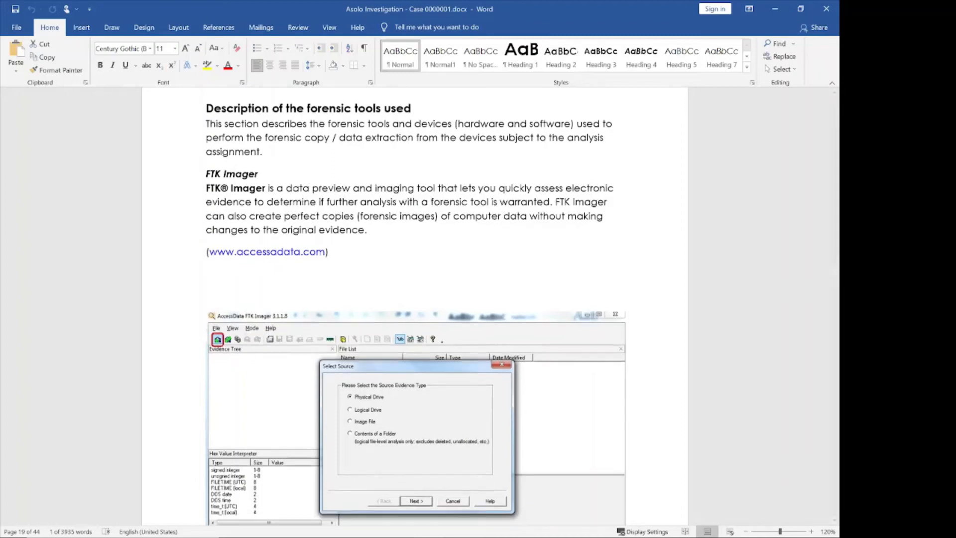
{"action": "scroll", "coordinate": [390, 265], "scroll_direction": "down", "scroll_amount": 15}
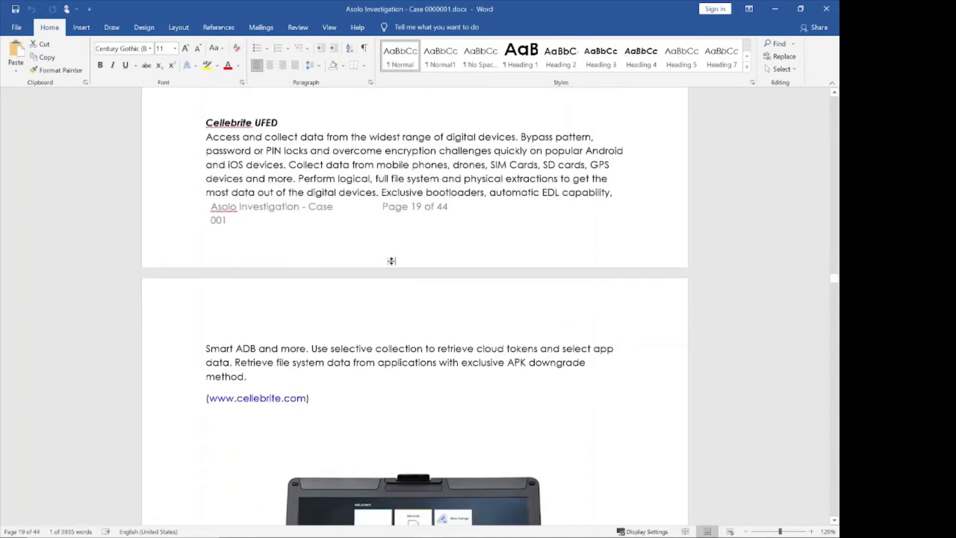
{"action": "scroll", "coordinate": [391, 265], "scroll_direction": "down", "scroll_amount": 10}
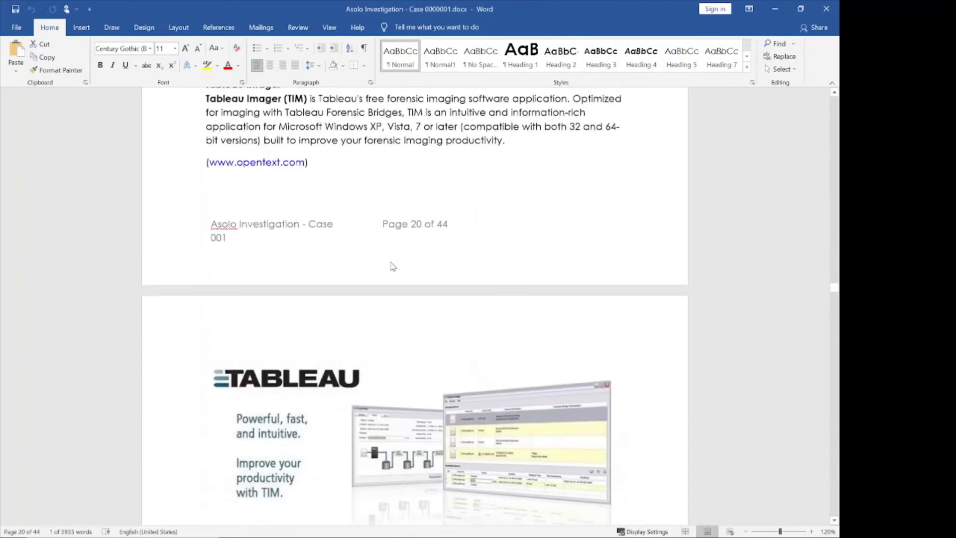
{"action": "scroll", "coordinate": [389, 261], "scroll_direction": "down", "scroll_amount": 20}
{"action": "scroll", "coordinate": [385, 256], "scroll_direction": "down", "scroll_amount": 20}
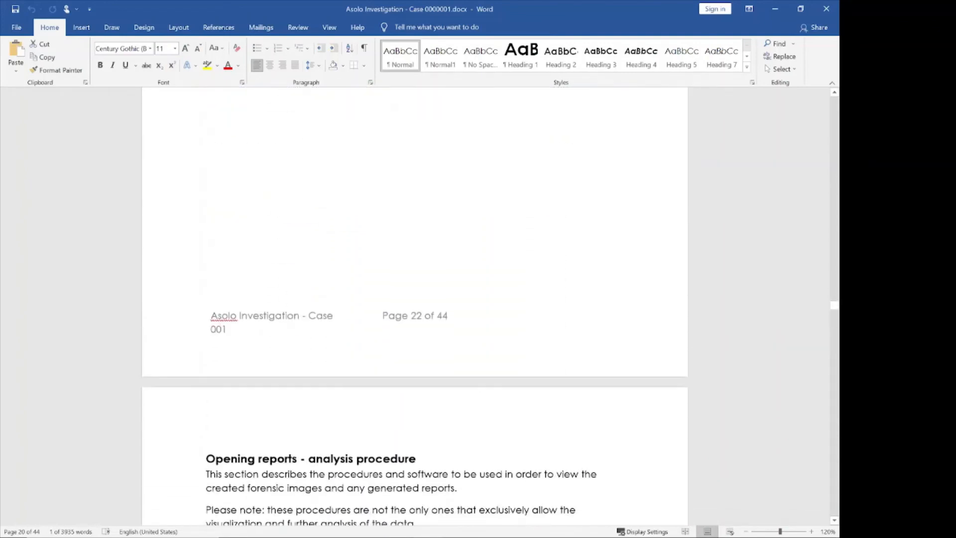
{"action": "scroll", "coordinate": [414, 304], "scroll_direction": "down", "scroll_amount": 5}
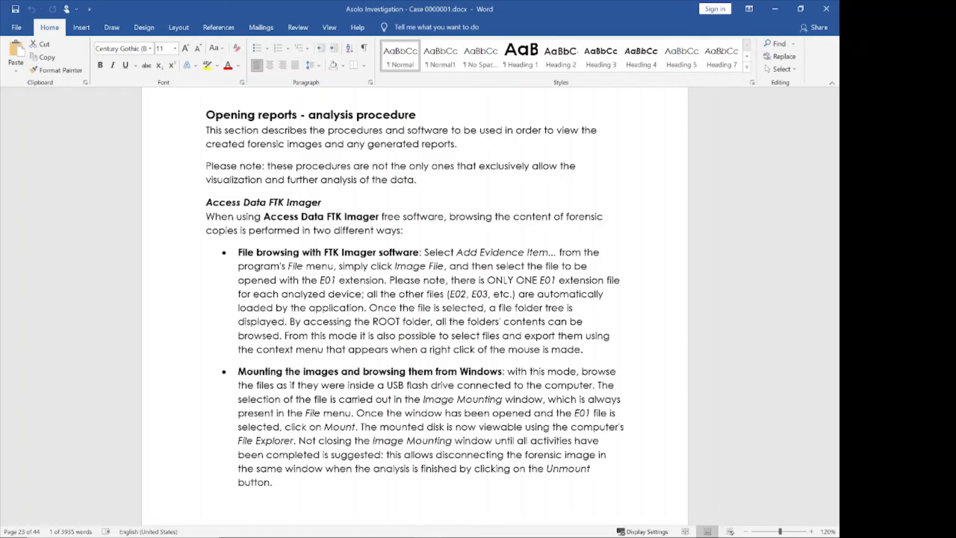
{"action": "scroll", "coordinate": [414, 299], "scroll_direction": "down", "scroll_amount": 15}
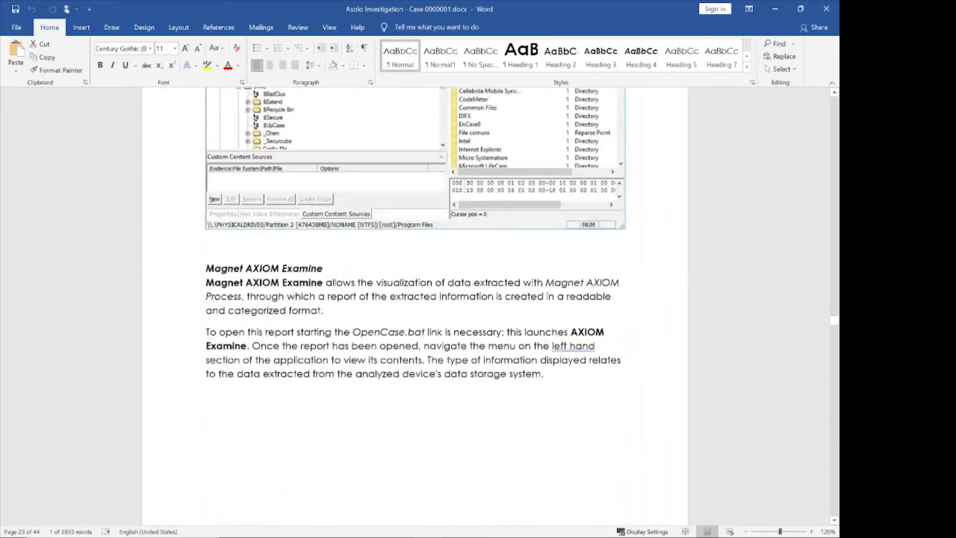
{"action": "scroll", "coordinate": [414, 298], "scroll_direction": "down", "scroll_amount": 3}
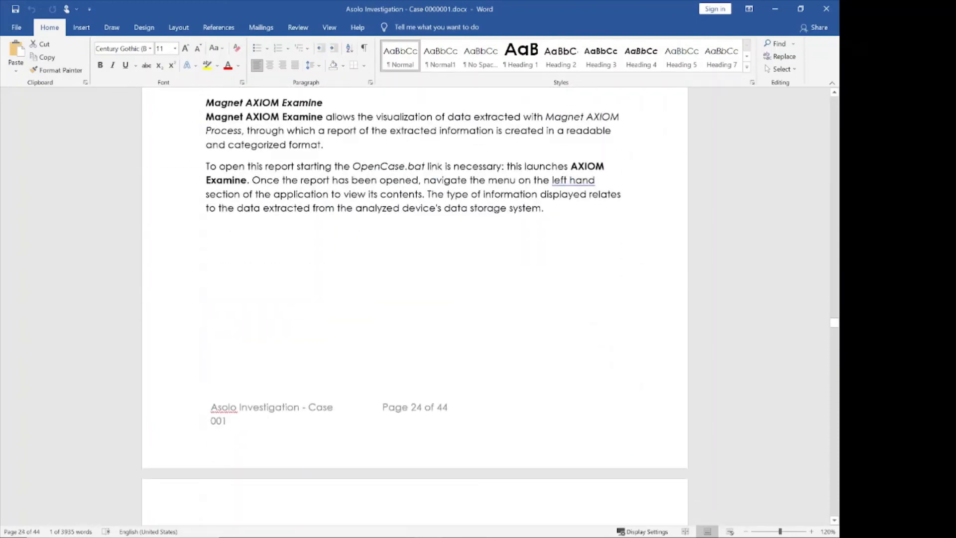
{"action": "scroll", "coordinate": [326, 176], "scroll_direction": "down", "scroll_amount": 12}
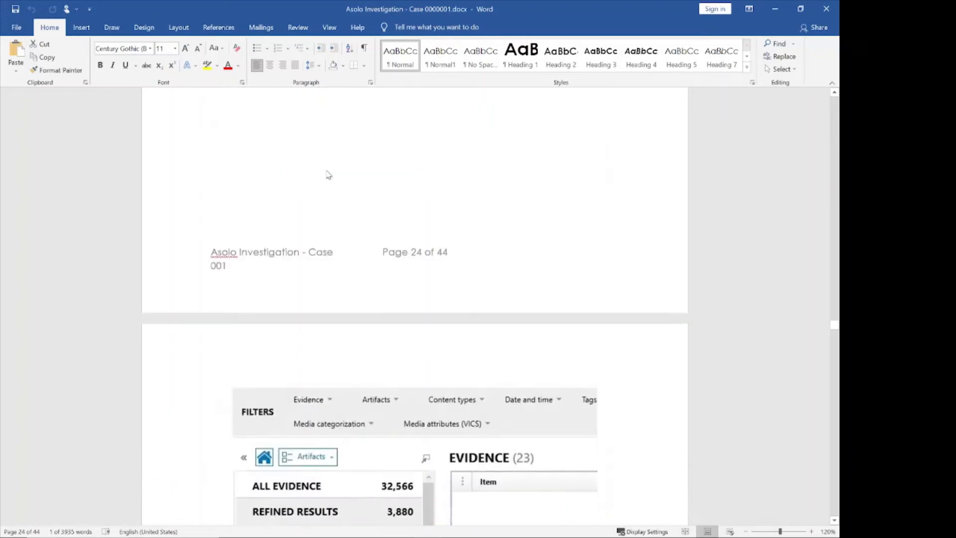
{"action": "scroll", "coordinate": [327, 177], "scroll_direction": "down", "scroll_amount": 9}
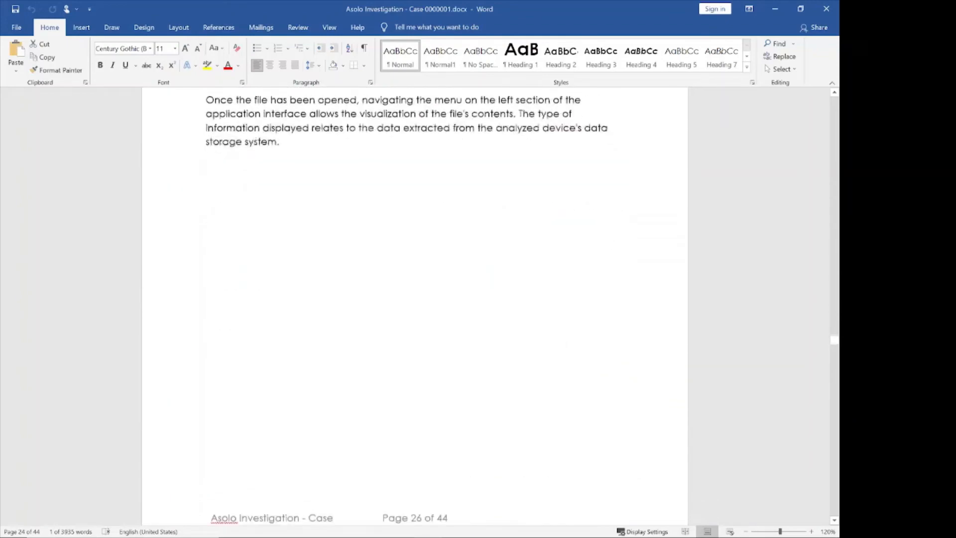
{"action": "scroll", "coordinate": [327, 177], "scroll_direction": "up", "scroll_amount": 9}
{"action": "scroll", "coordinate": [327, 177], "scroll_direction": "down", "scroll_amount": 6}
{"action": "scroll", "coordinate": [414, 299], "scroll_direction": "down", "scroll_amount": 15}
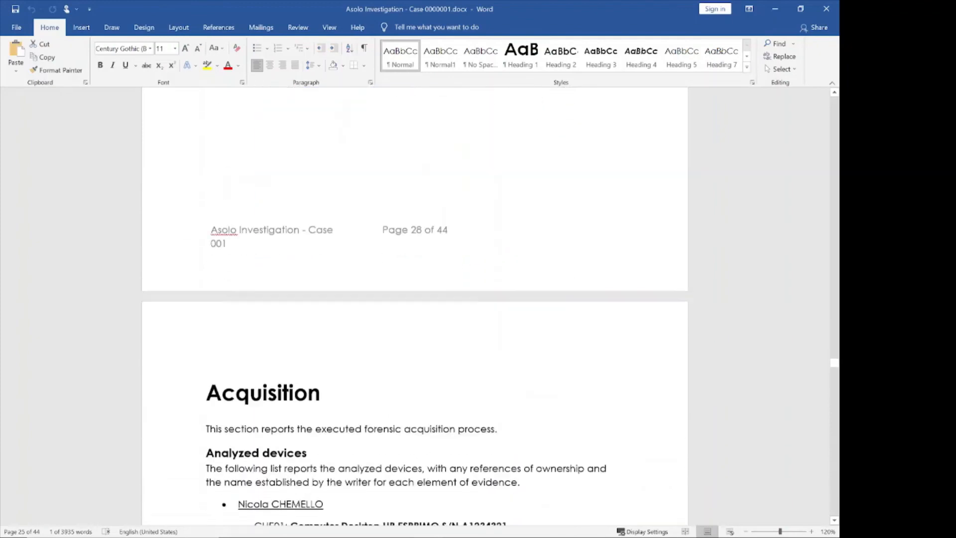
Step: Scroll to page 30's Extraction details section showing the CHE01 HP ESPRIMO desktop and Figure 6
{"action": "scroll", "coordinate": [414, 299], "scroll_direction": "down", "scroll_amount": 3}
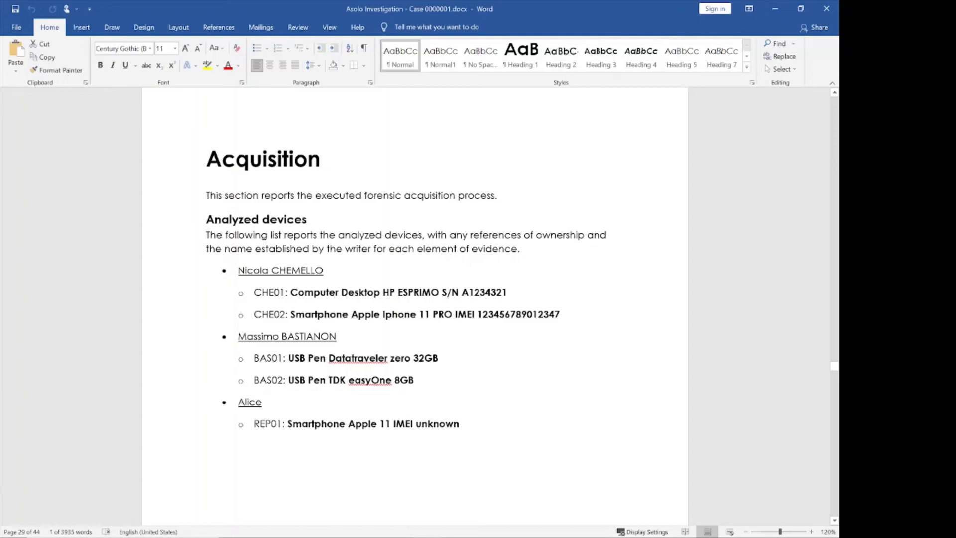
{"action": "scroll", "coordinate": [414, 299], "scroll_direction": "down", "scroll_amount": 3}
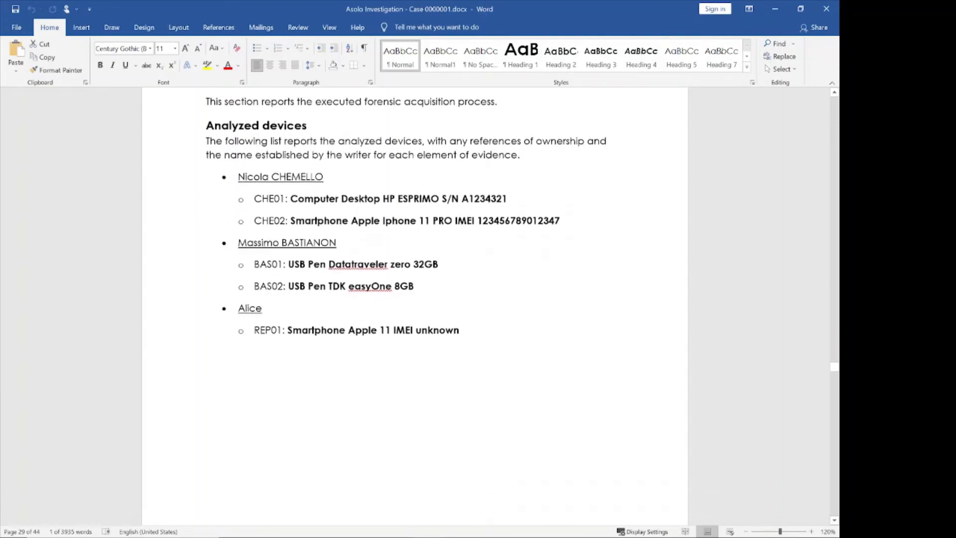
{"action": "scroll", "coordinate": [480, 342], "scroll_direction": "down", "scroll_amount": 12}
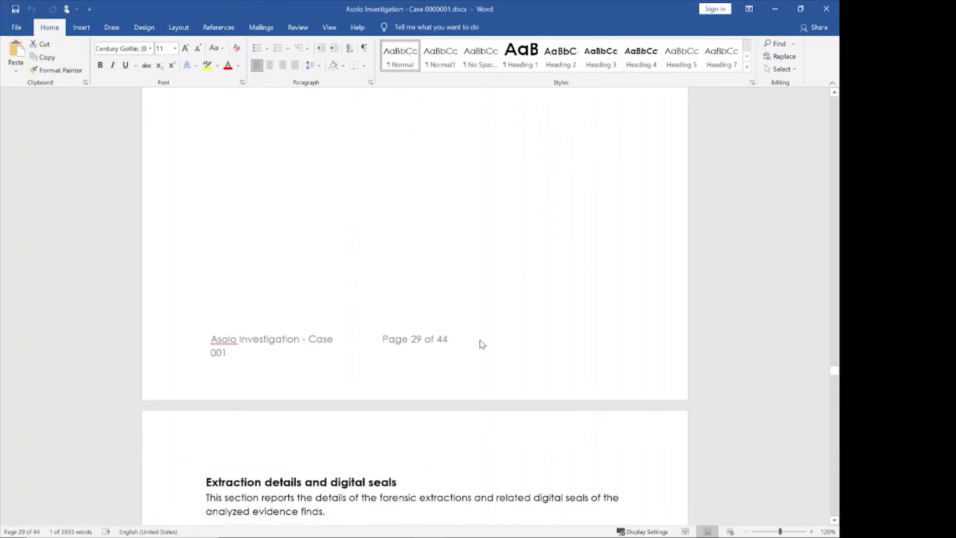
{"action": "scroll", "coordinate": [467, 485], "scroll_direction": "down", "scroll_amount": 3}
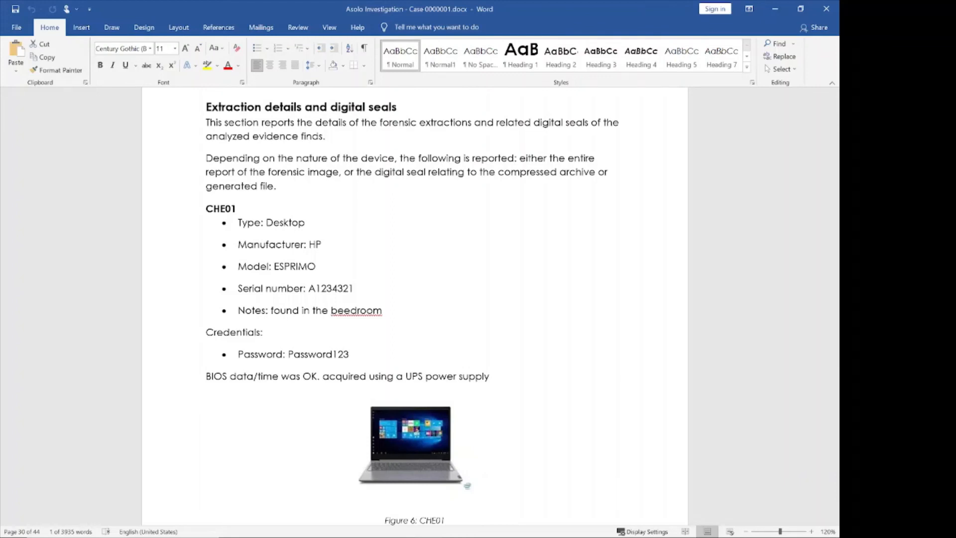
Step: Scroll through the CHE02, BAS01, BAS02 and REP01 logs to the page 40 Analysis chapter with the SecurCube screenshot
{"action": "scroll", "coordinate": [415, 299], "scroll_direction": "down", "scroll_amount": 3}
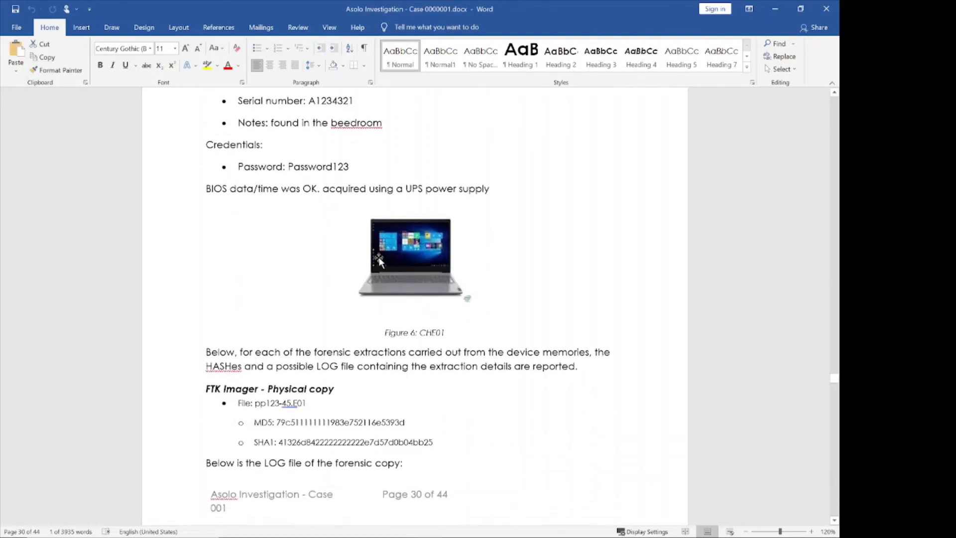
{"action": "scroll", "coordinate": [415, 298], "scroll_direction": "down", "scroll_amount": 5}
{"action": "scroll", "coordinate": [218, 212], "scroll_direction": "down", "scroll_amount": 17}
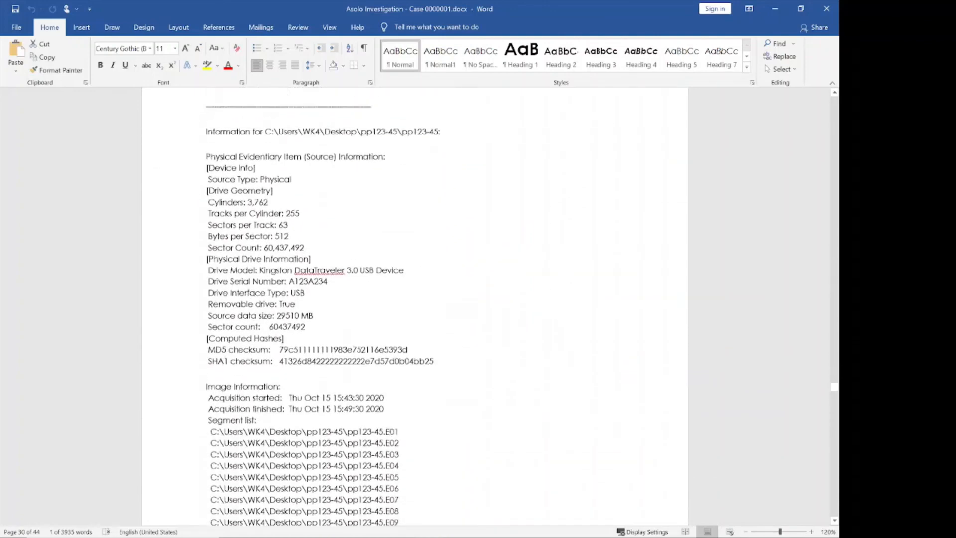
{"action": "scroll", "coordinate": [218, 212], "scroll_direction": "down", "scroll_amount": 6}
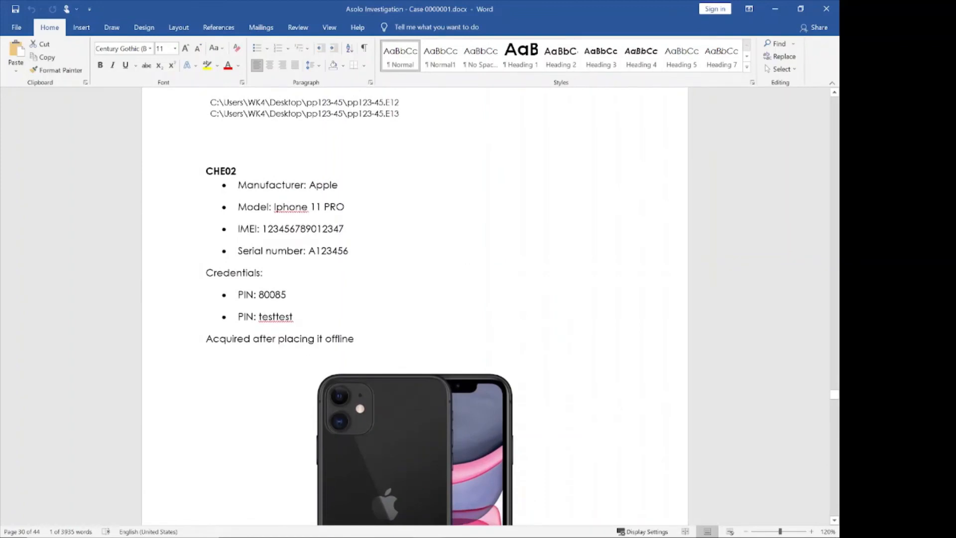
{"action": "scroll", "coordinate": [415, 298], "scroll_direction": "down", "scroll_amount": 2}
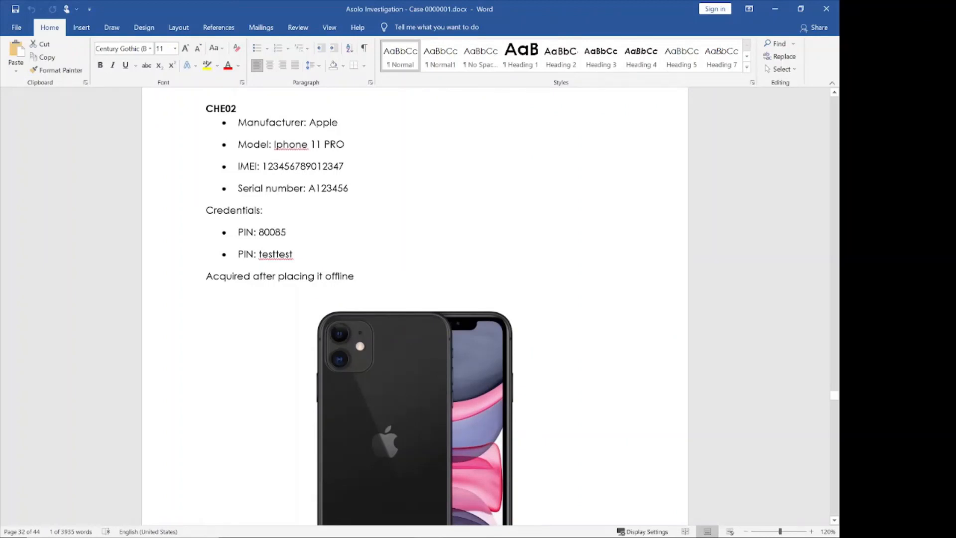
{"action": "scroll", "coordinate": [273, 235], "scroll_direction": "down", "scroll_amount": 10}
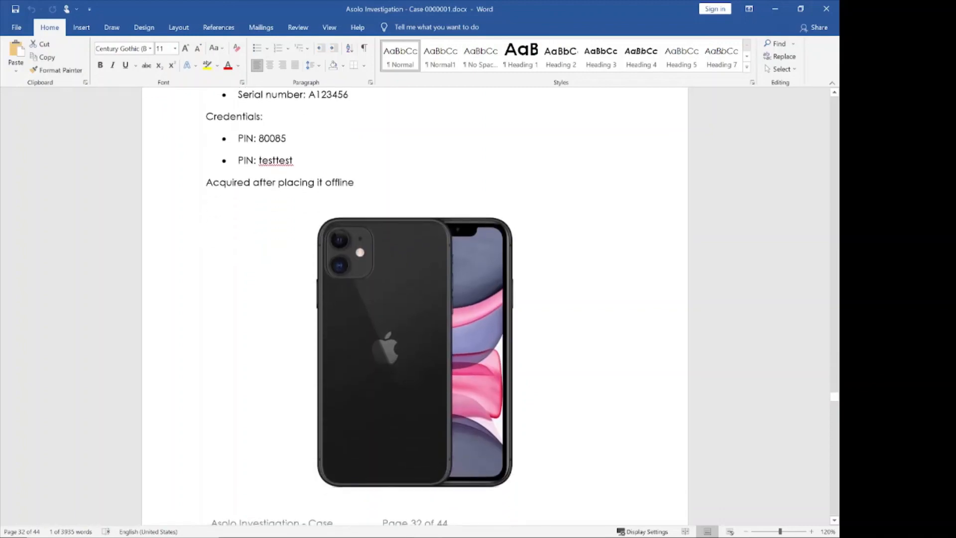
{"action": "scroll", "coordinate": [272, 235], "scroll_direction": "down", "scroll_amount": 15}
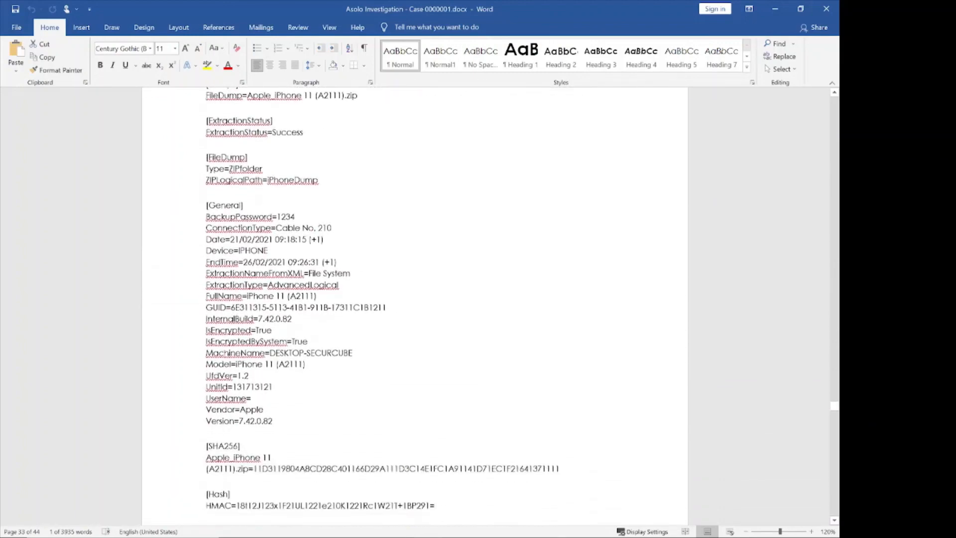
{"action": "scroll", "coordinate": [273, 235], "scroll_direction": "down", "scroll_amount": 20}
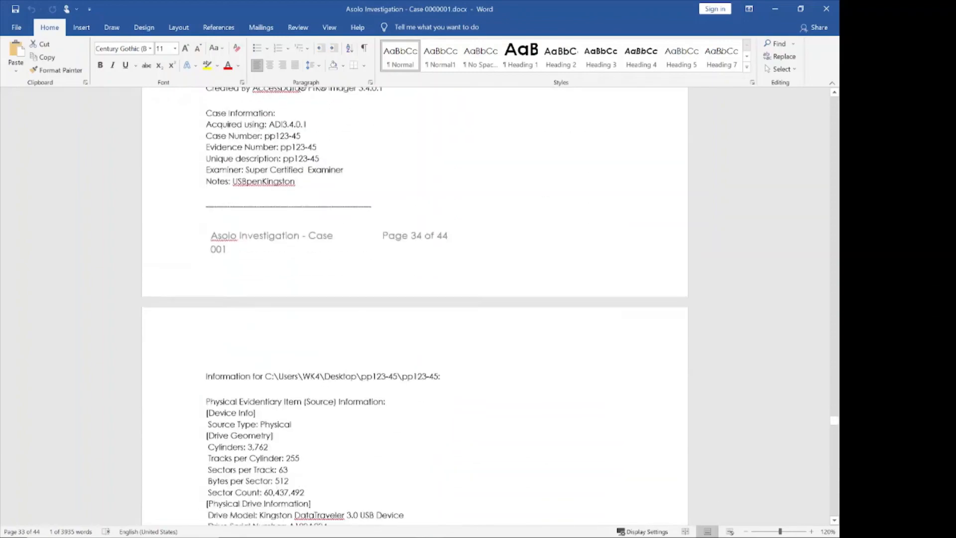
{"action": "scroll", "coordinate": [414, 306], "scroll_direction": "down", "scroll_amount": 20}
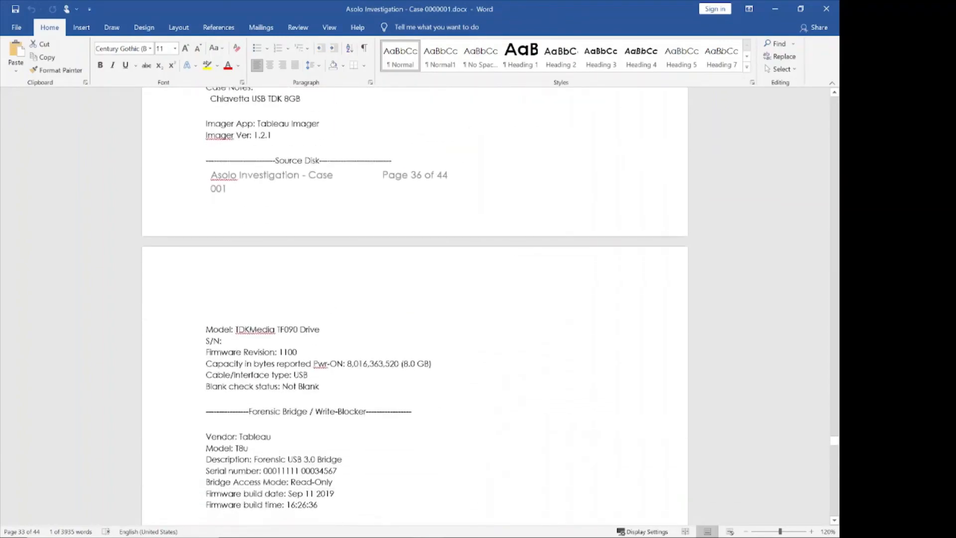
{"action": "scroll", "coordinate": [280, 234], "scroll_direction": "down", "scroll_amount": 20}
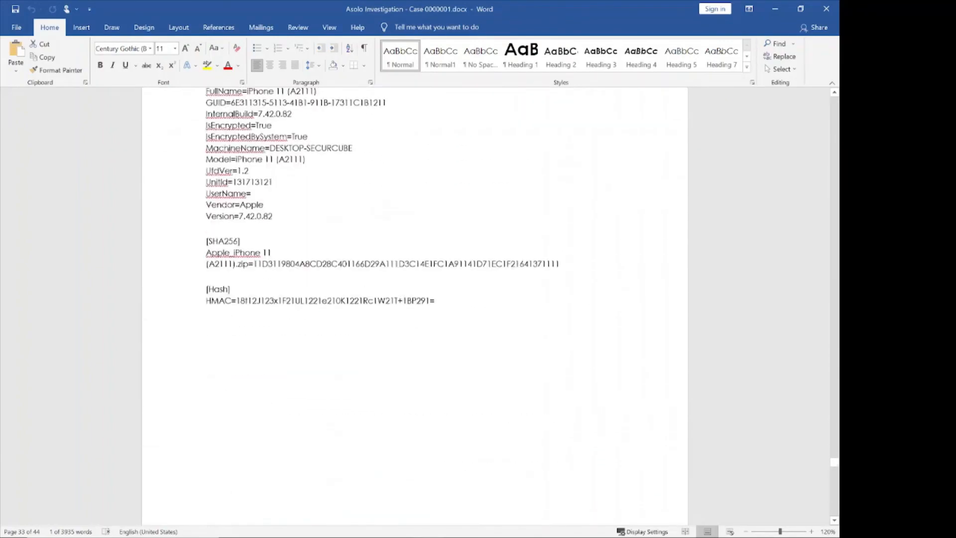
{"action": "scroll", "coordinate": [279, 234], "scroll_direction": "down", "scroll_amount": 1}
{"action": "scroll", "coordinate": [280, 234], "scroll_direction": "up", "scroll_amount": 3}
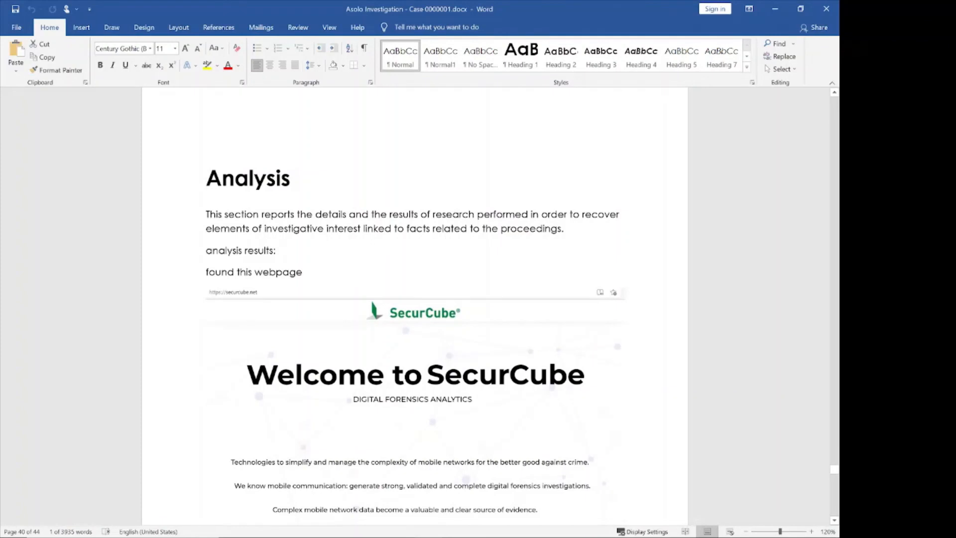
Step: Scroll through the Analysis, Conclusions and Final notes to the bottom of page 44 of 44
{"action": "scroll", "coordinate": [358, 270], "scroll_direction": "down", "scroll_amount": 1}
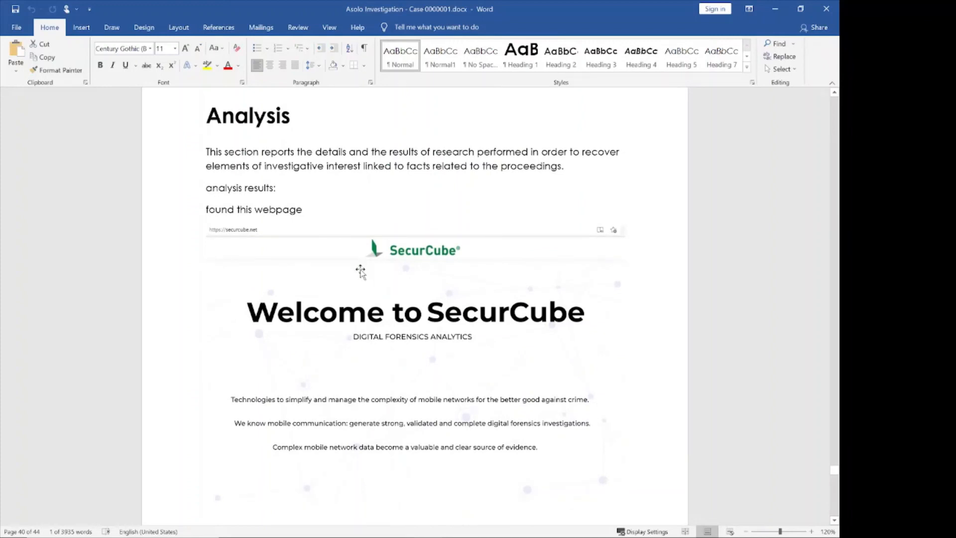
{"action": "scroll", "coordinate": [361, 271], "scroll_direction": "down", "scroll_amount": 18}
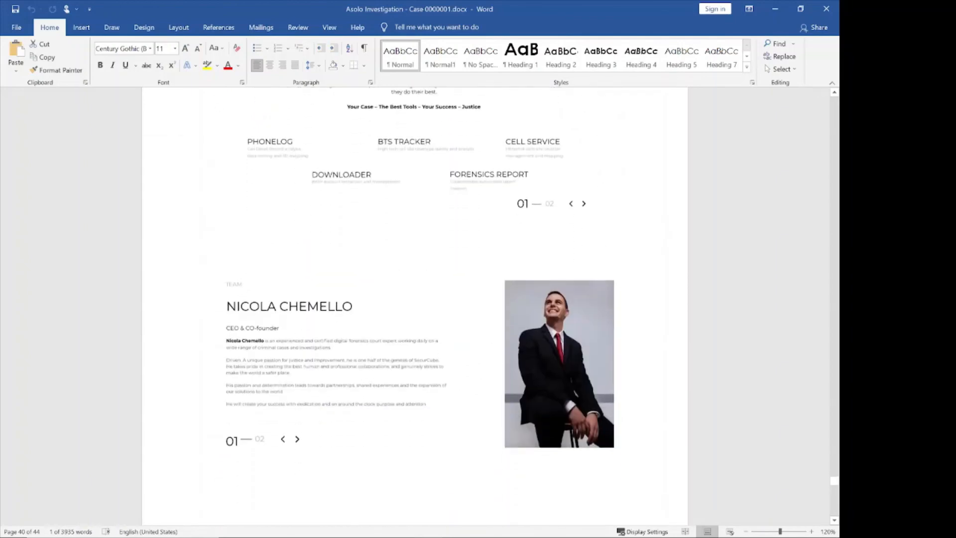
{"action": "scroll", "coordinate": [362, 248], "scroll_direction": "down", "scroll_amount": 12}
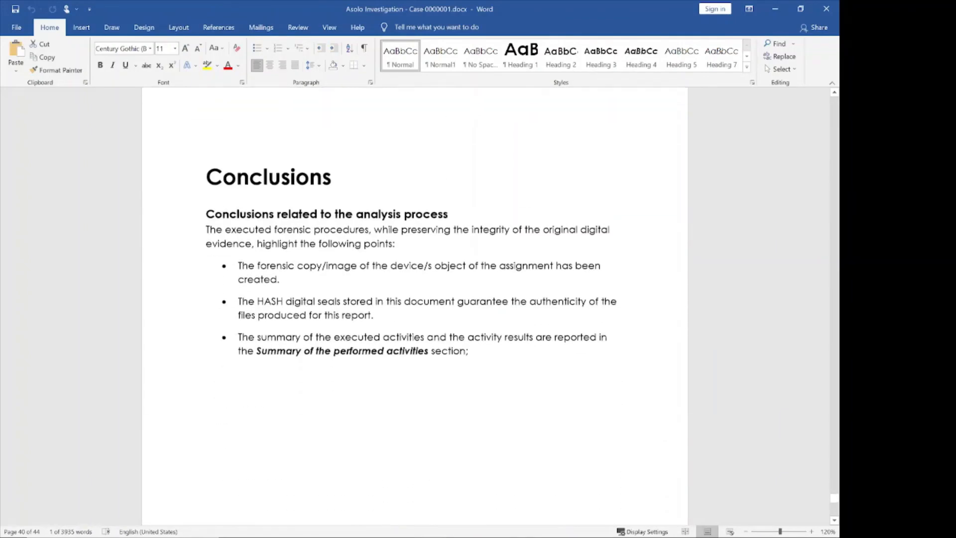
{"action": "scroll", "coordinate": [414, 298], "scroll_direction": "down", "scroll_amount": 12}
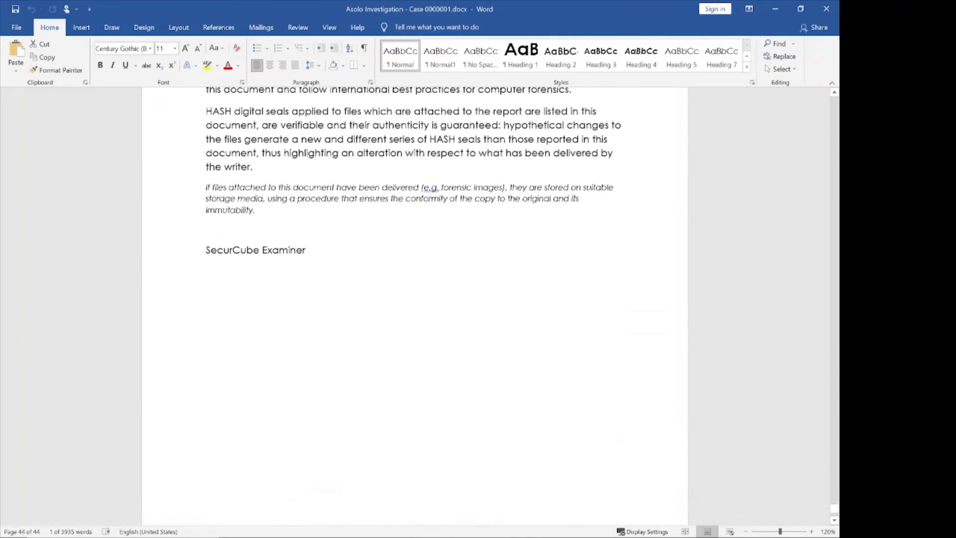
{"action": "scroll", "coordinate": [352, 265], "scroll_direction": "up", "scroll_amount": 12}
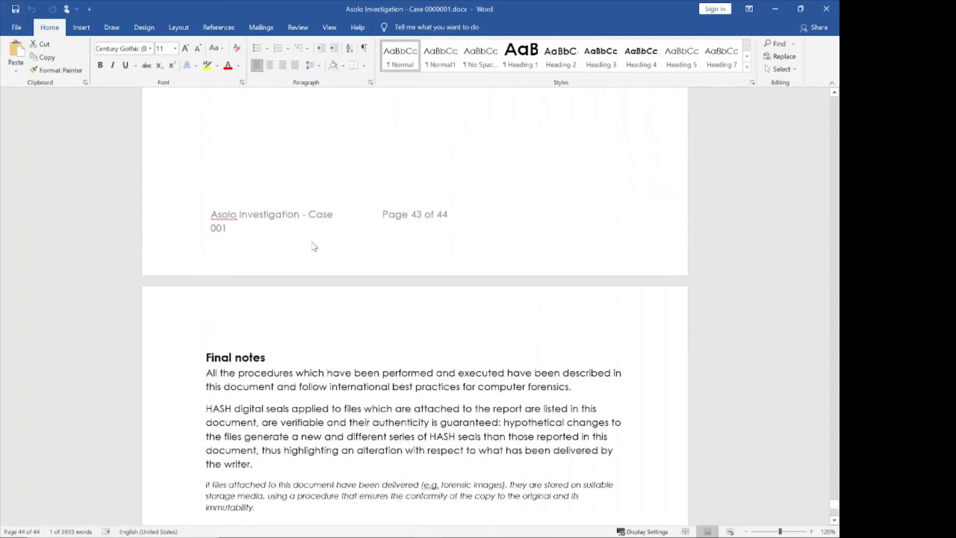
{"action": "scroll", "coordinate": [314, 245], "scroll_direction": "down", "scroll_amount": 9}
{"action": "scroll", "coordinate": [415, 298], "scroll_direction": "down", "scroll_amount": 5}
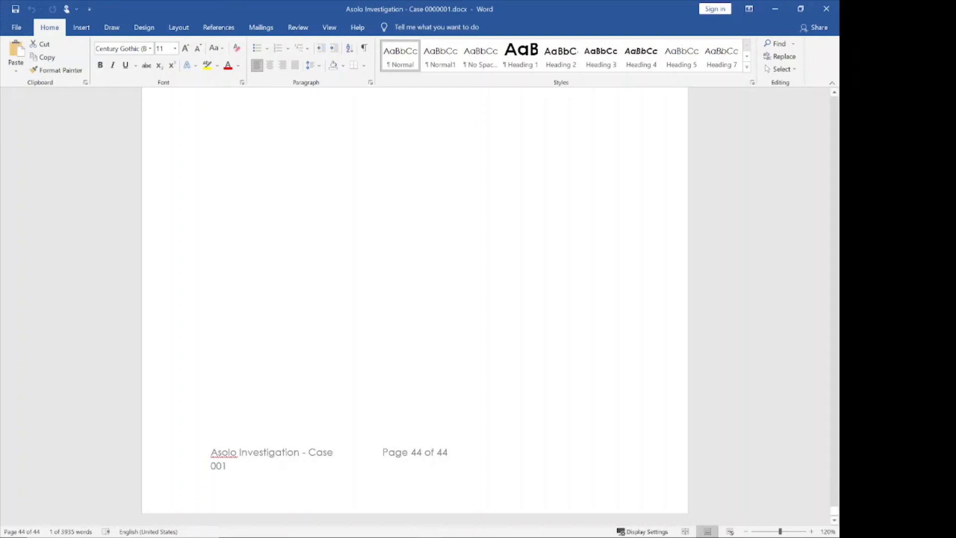
Step: Scroll back up to page 37, showing the Tableau Imager log end and the REP01 Apple 11 entry
{"action": "scroll", "coordinate": [415, 299], "scroll_direction": "up", "scroll_amount": 20}
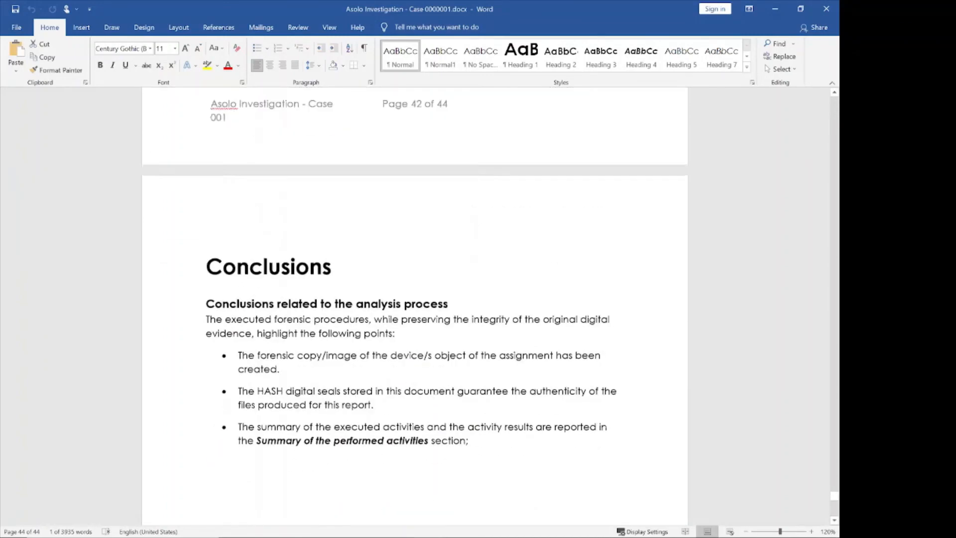
{"action": "scroll", "coordinate": [302, 366], "scroll_direction": "up", "scroll_amount": 20}
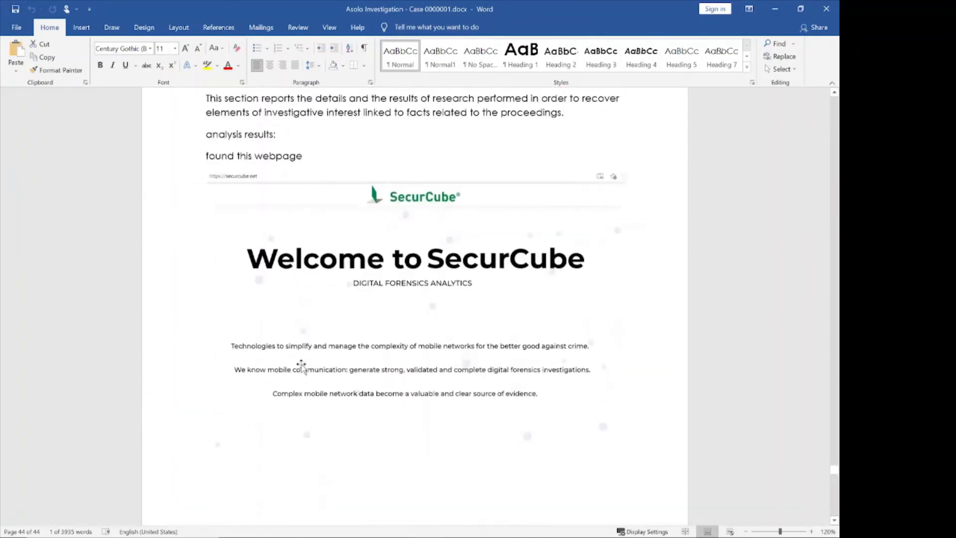
{"action": "scroll", "coordinate": [301, 366], "scroll_direction": "up", "scroll_amount": 20}
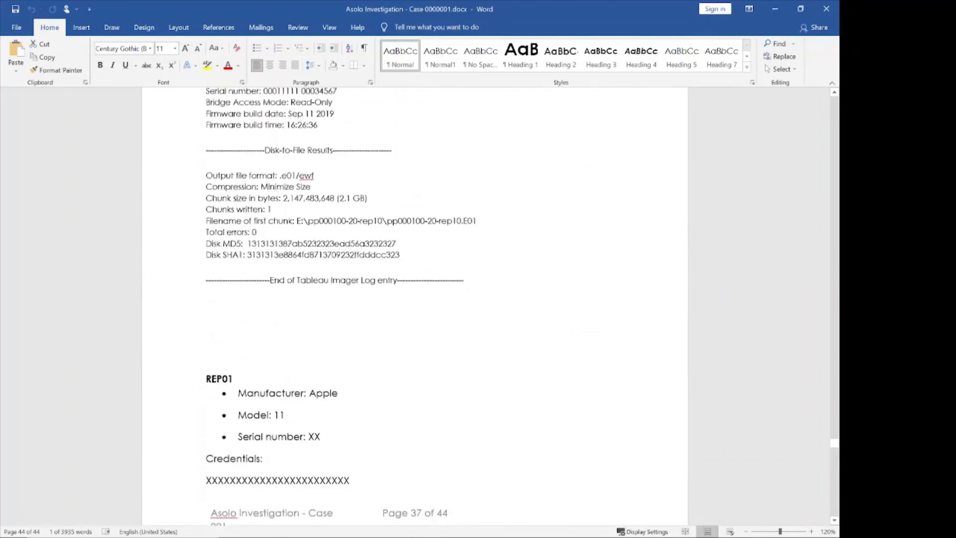
{"action": "scroll", "coordinate": [415, 299], "scroll_direction": "up", "scroll_amount": 20}
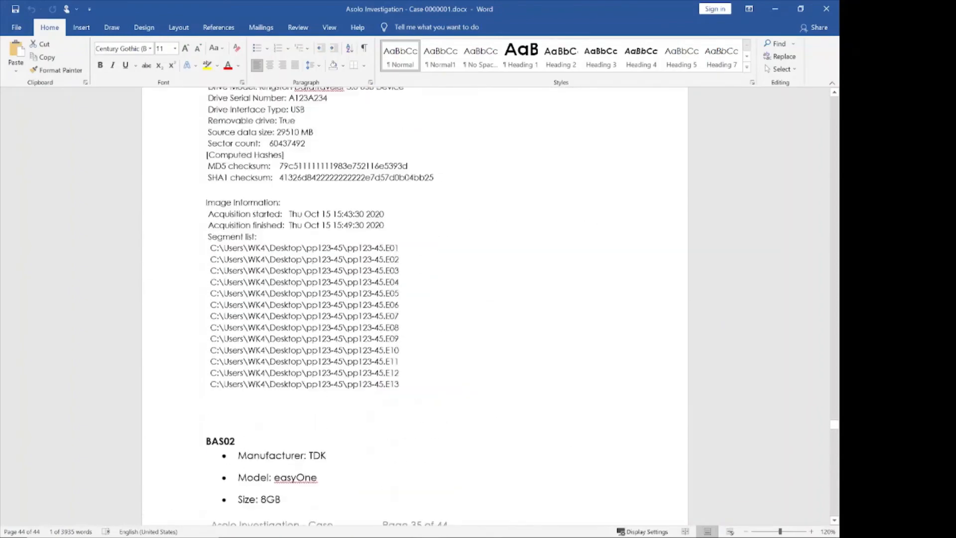